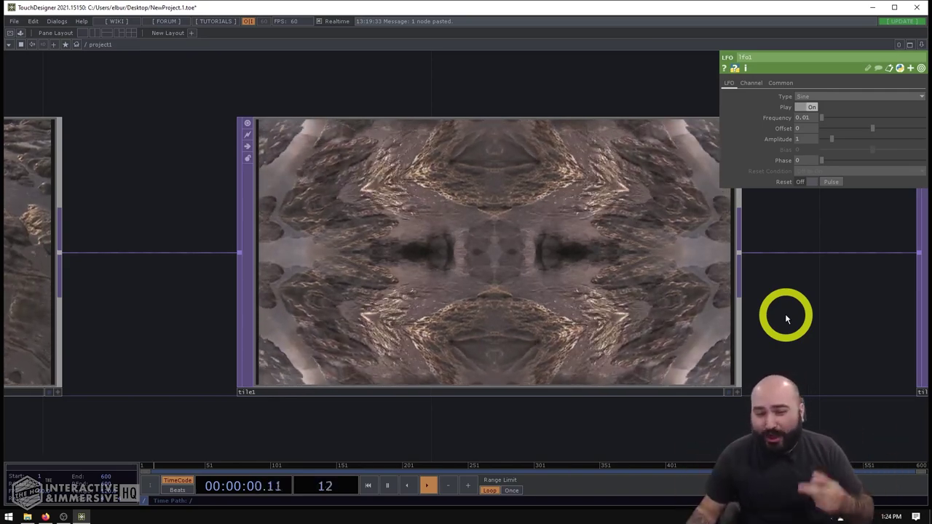
Examine the finished mirrored output of the tile operator and the source movie feeding it.
left_click_drag(834, 324, 754, 316)
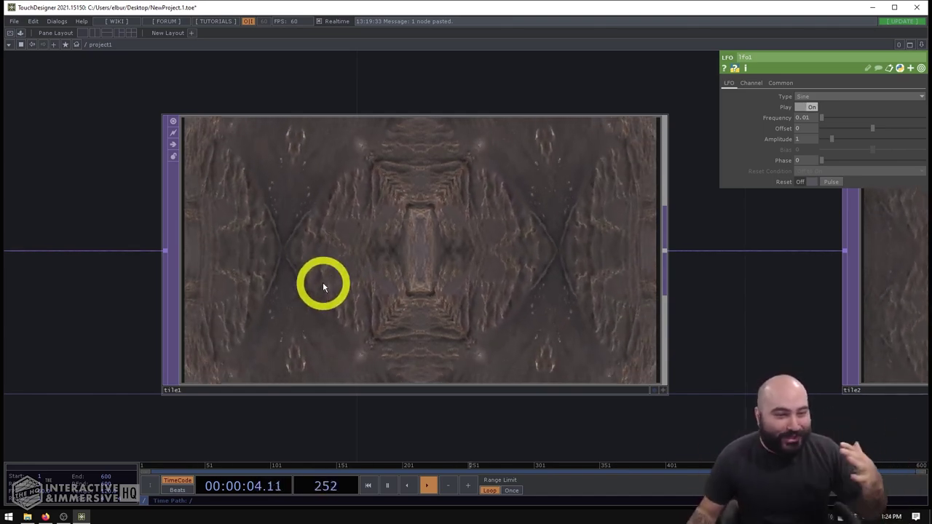
scroll(323, 282, "down", 5)
left_click_drag(156, 380, 928, 342)
left_click_drag(347, 374, 431, 360)
left_click(443, 214)
scroll(442, 210, "up", 2)
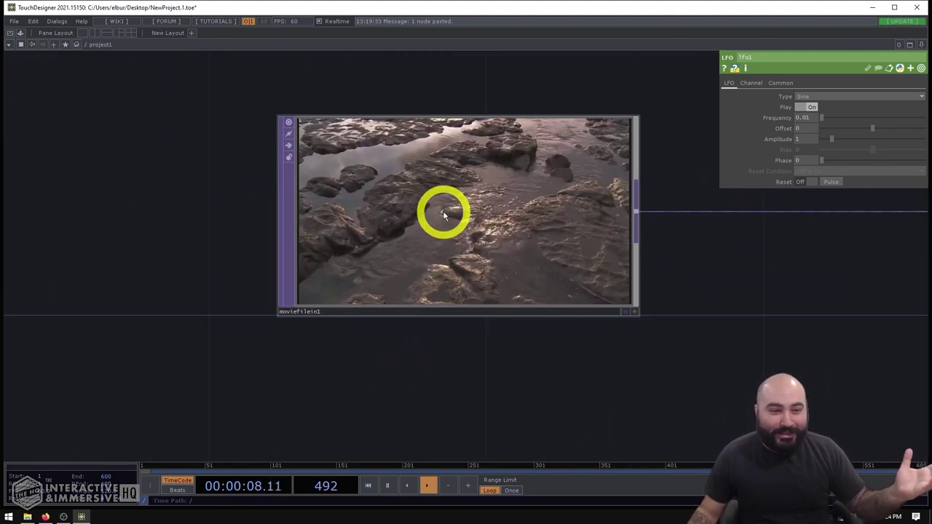
scroll(443, 211, "up", 1)
scroll(444, 212, "down", 1)
Delete all operators from the project network.
key("h")
right_click_drag(805, 359, 68, 119)
key("Delete")
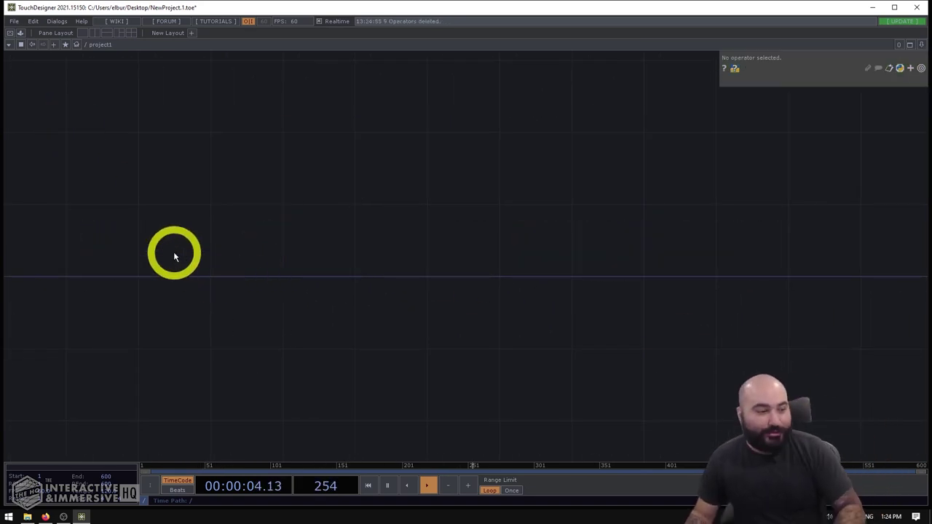
Add a Movie File In TOP to the empty network.
key("Tab")
type("movie")
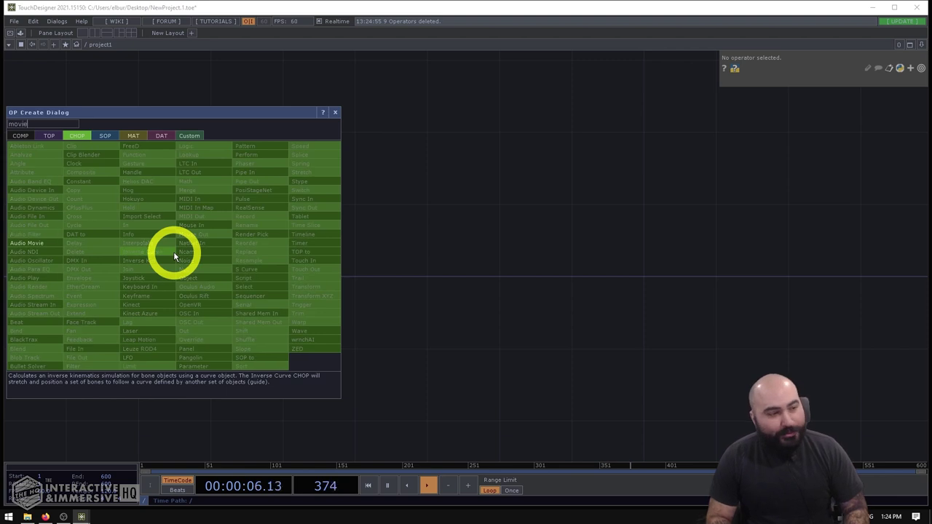
left_click(44, 138)
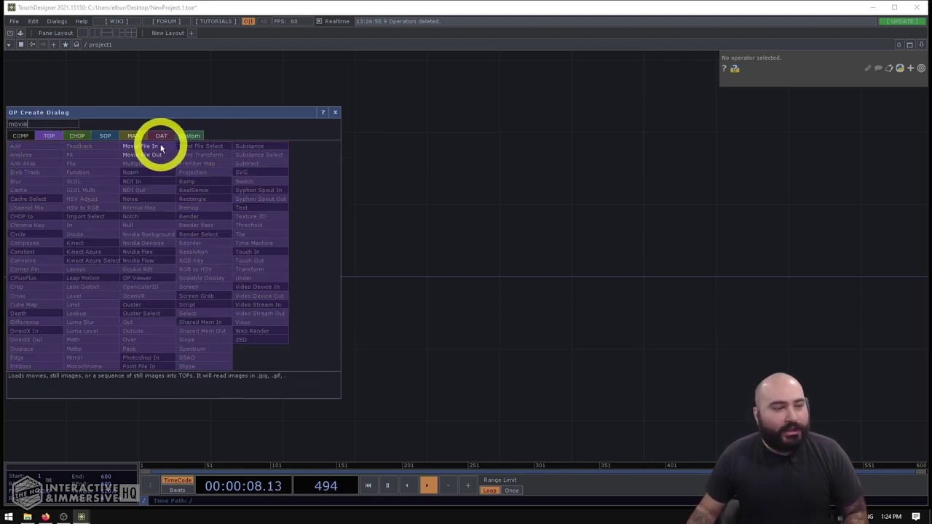
left_click(158, 146)
left_click(185, 269)
scroll(291, 317, "up", 5)
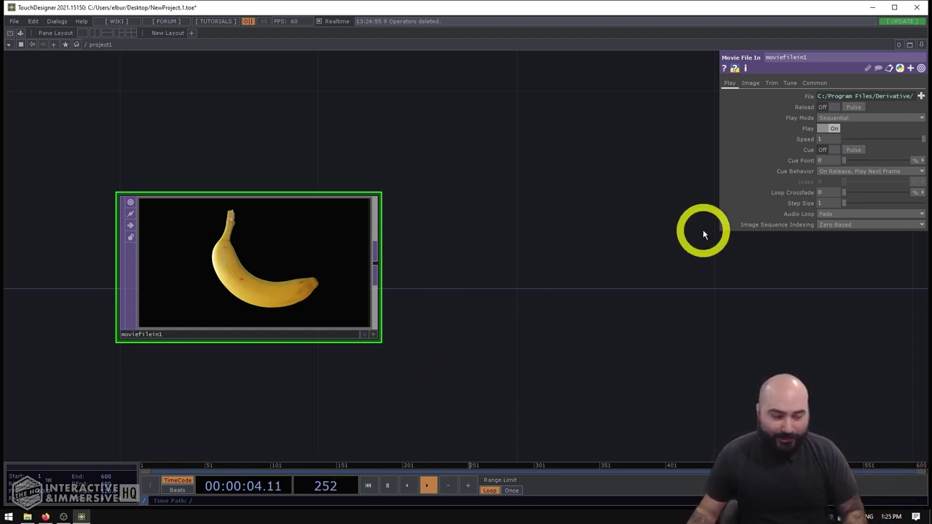
Load Movie.3 from the Samples/Map/Nature folder into the Movie File In operator.
left_click(921, 96)
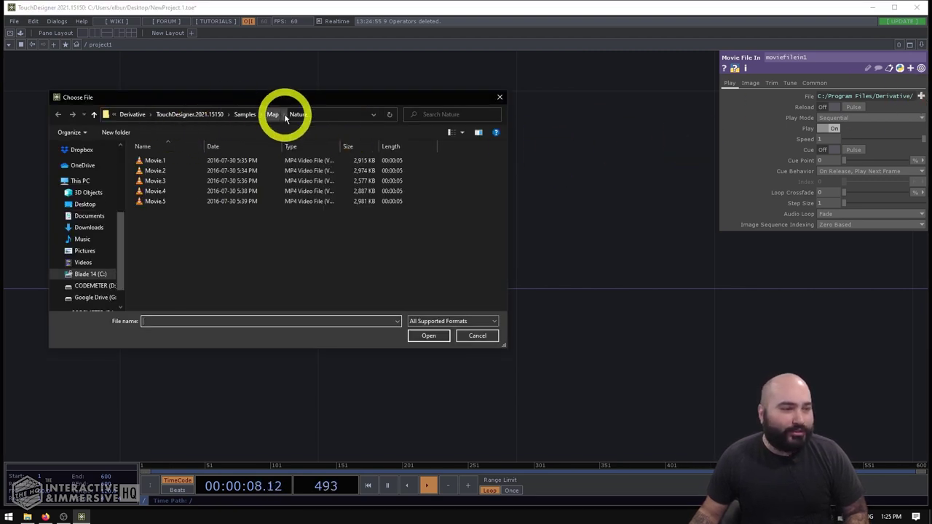
left_click(272, 115)
double_click(209, 171)
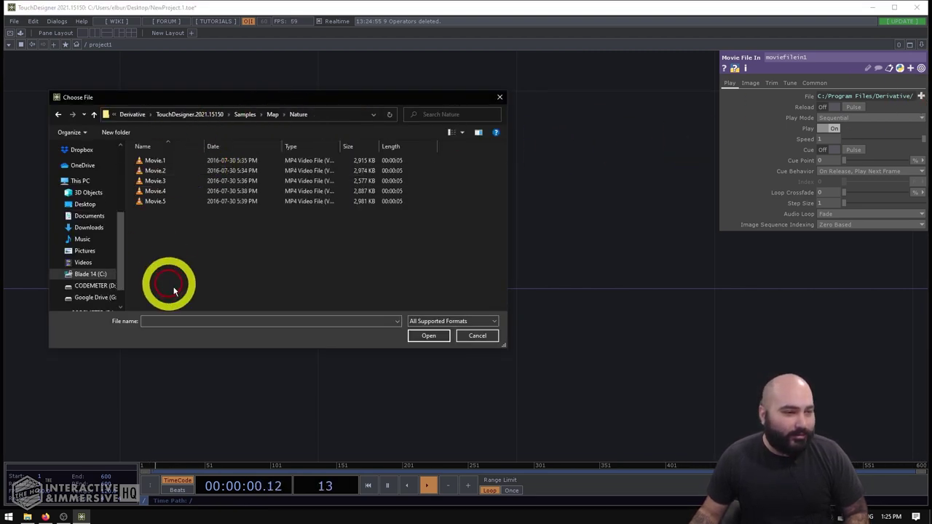
left_click(159, 181)
double_click(158, 183)
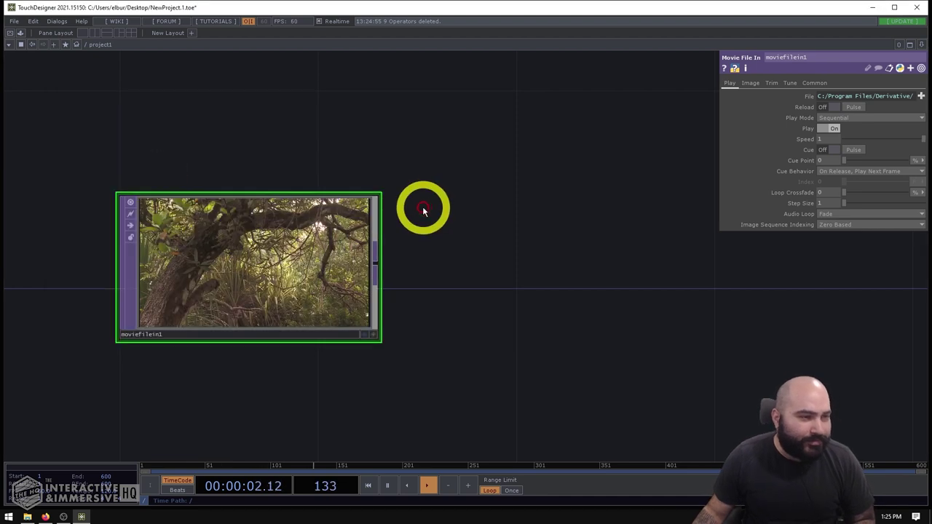
Add a Tile TOP to the network, to the right of the movie operator with space between them.
left_click_drag(484, 223, 364, 180)
left_click_drag(493, 203, 393, 222)
middle_click_drag(393, 222, 426, 222)
left_click_drag(427, 222, 626, 297)
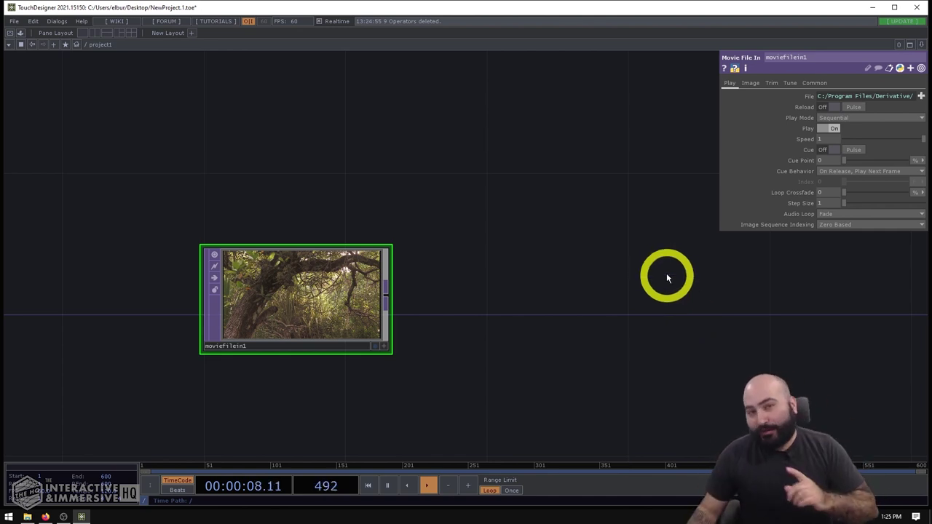
key("Tab")
type("t")
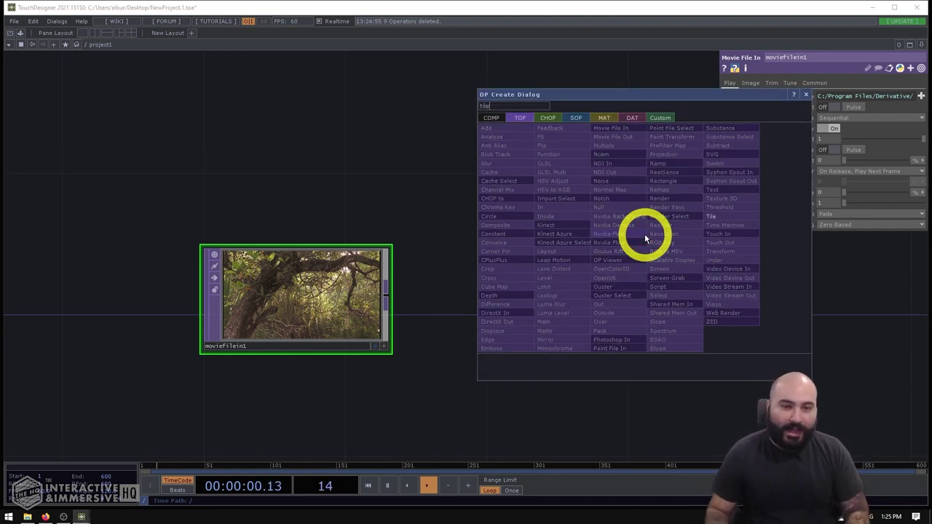
left_click(718, 219)
left_click(663, 284)
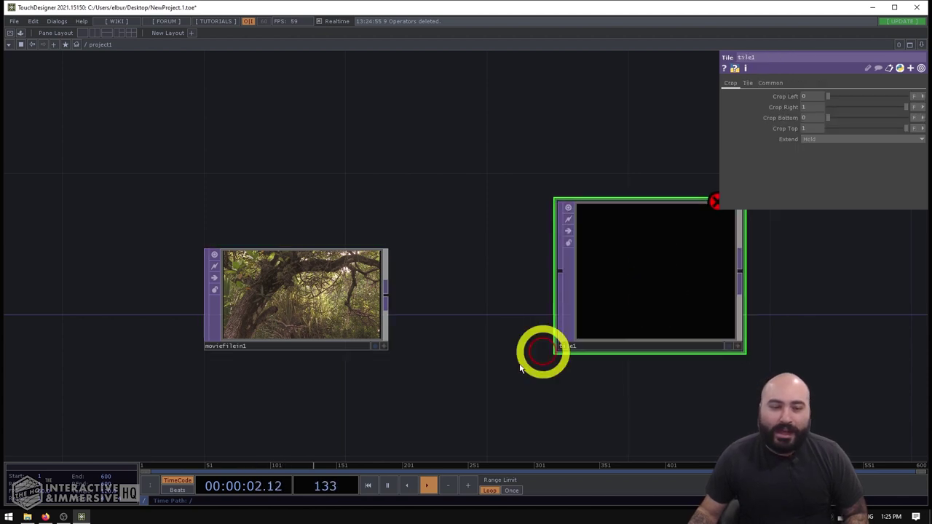
left_click_drag(689, 277, 728, 291)
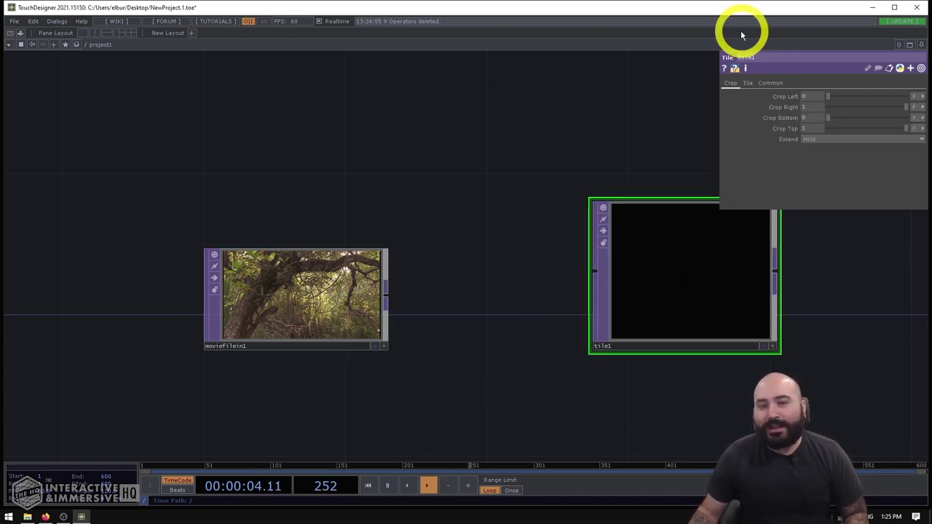
Show the Tile operator's tiling parameters and connect the movie's output to its input.
left_click(748, 83)
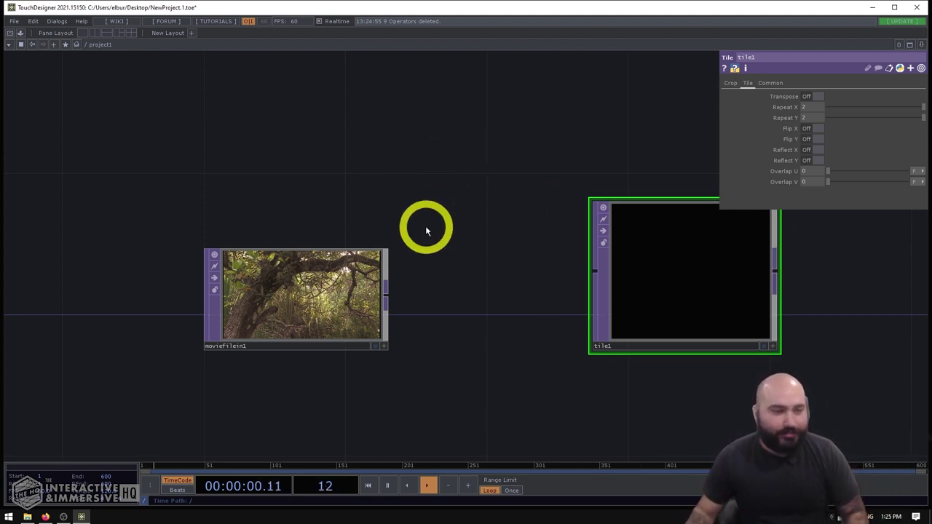
key("h")
left_click_drag(610, 258, 605, 269)
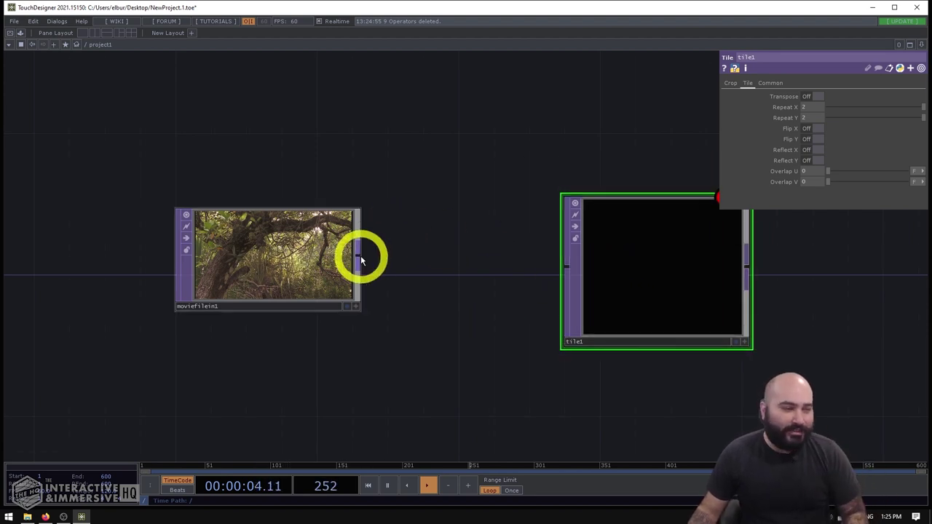
left_click_drag(357, 254, 565, 271)
scroll(603, 247, "up", 5)
scroll(602, 247, "up", 1)
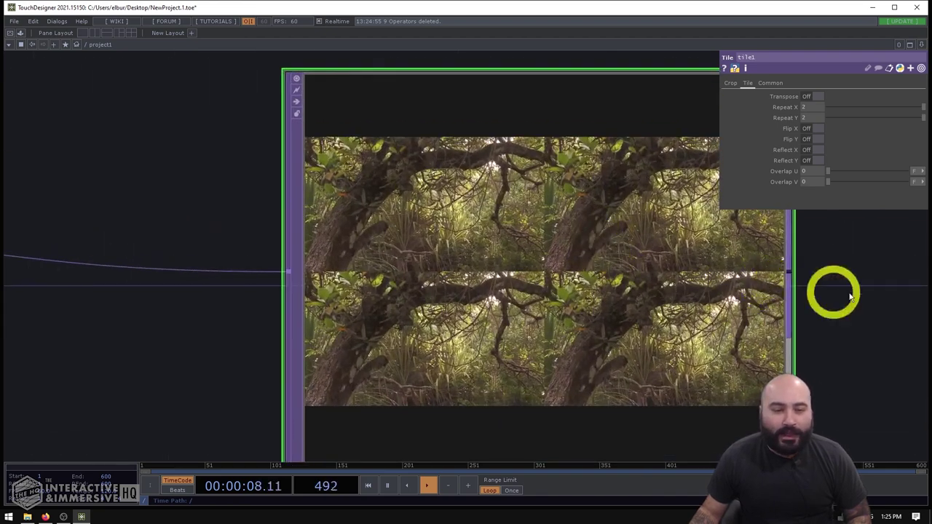
Try a single horizontal repeat on the Tile operator and return Repeat X to 2.
left_click_drag(822, 271, 746, 237)
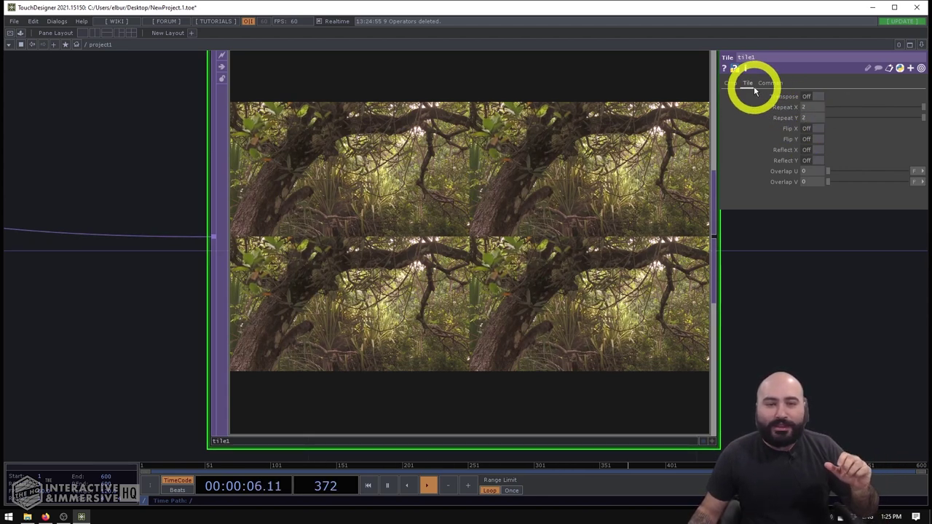
left_click_drag(888, 108, 867, 111)
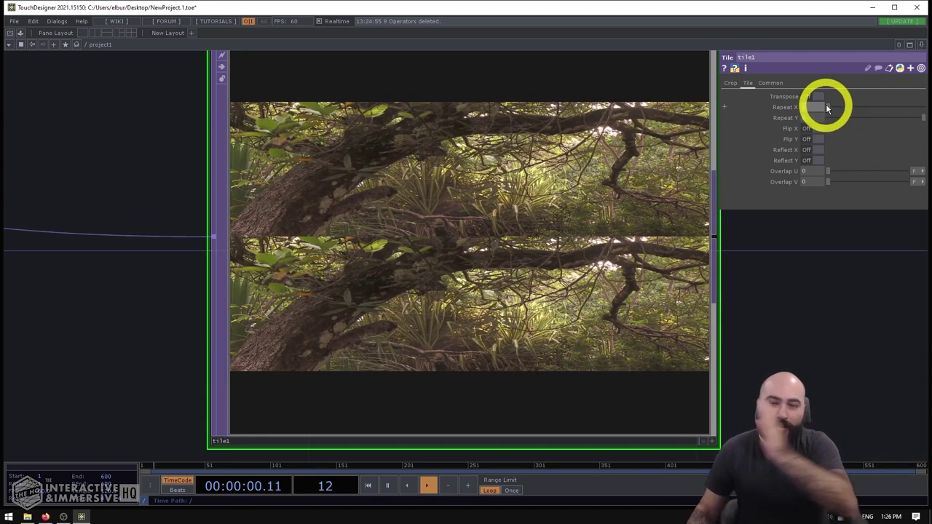
left_click_drag(827, 106, 920, 121)
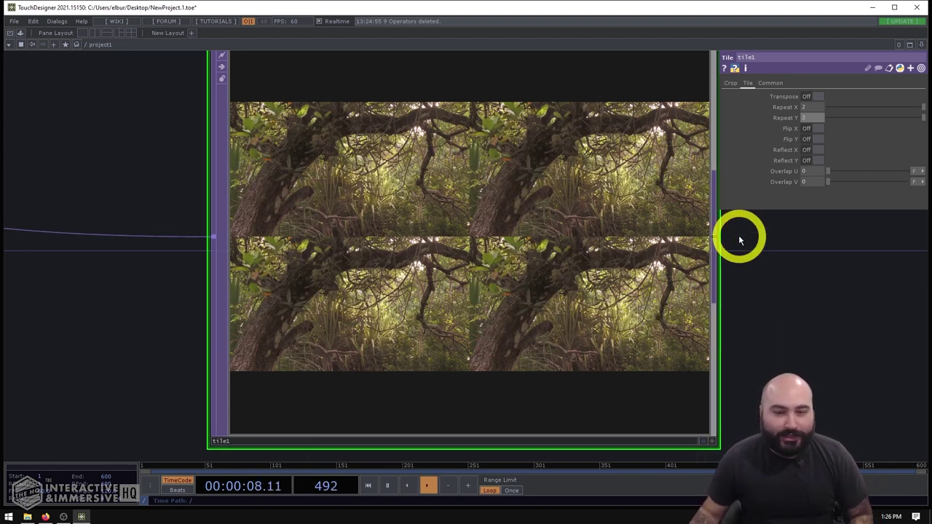
left_click_drag(780, 298, 728, 272)
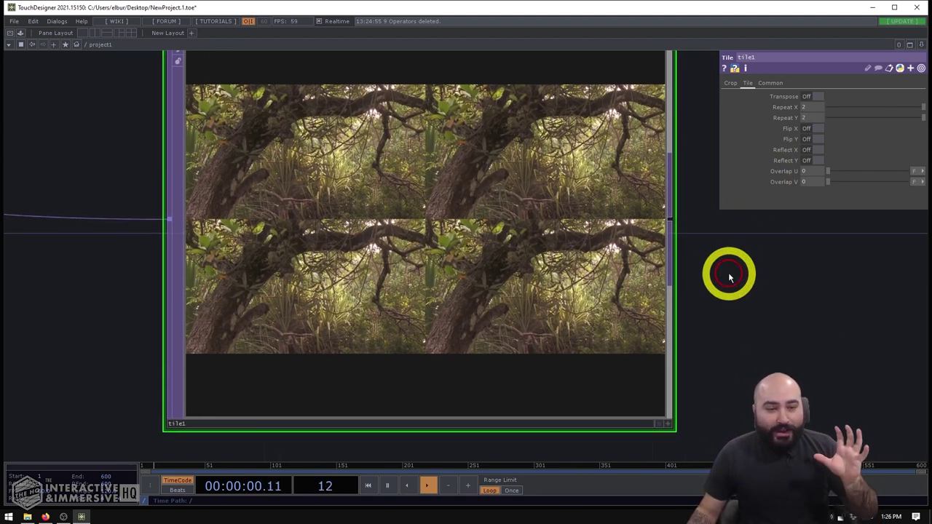
Turn on Reflect X and Reflect Y for the Tile operator to mirror the copies both ways.
scroll(728, 271, "down", 4)
left_click_drag(400, 300, 367, 292)
scroll(563, 218, "up", 5)
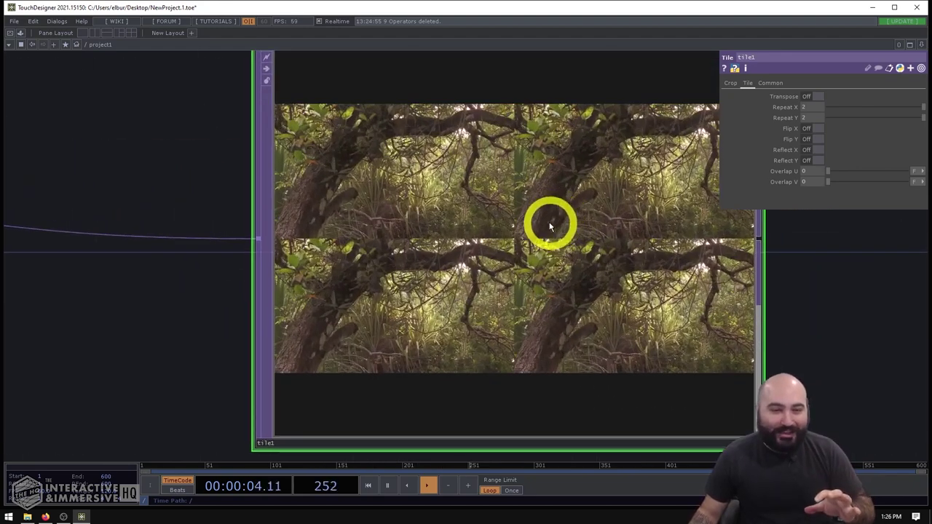
left_click(810, 150)
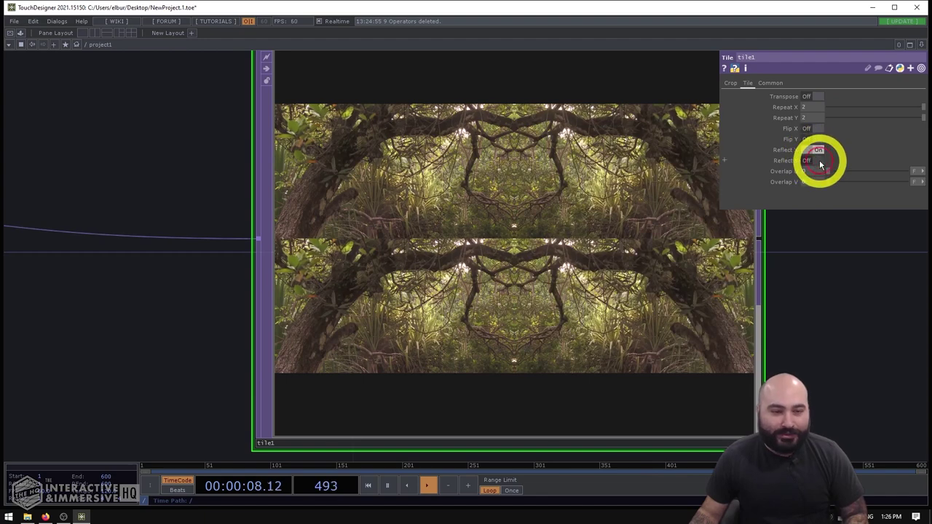
left_click(812, 162)
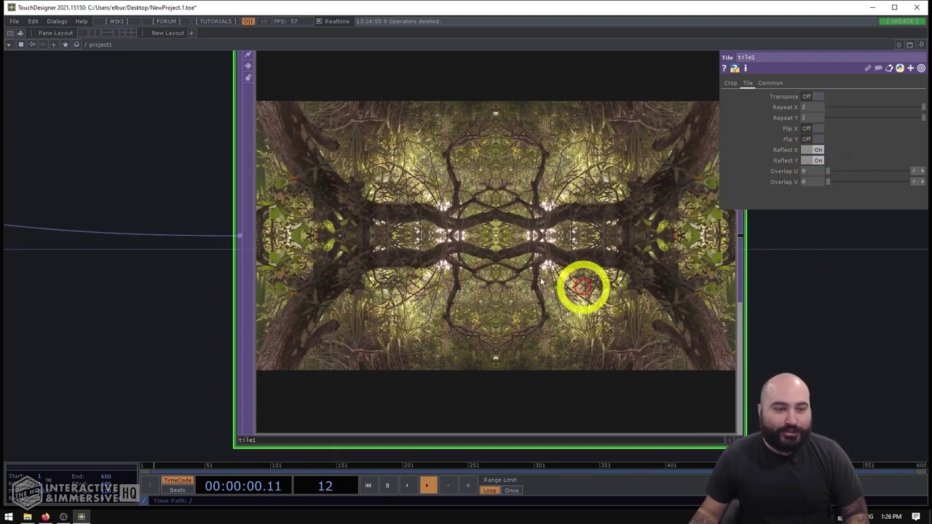
scroll(520, 276, "up", 2)
scroll(520, 277, "down", 2)
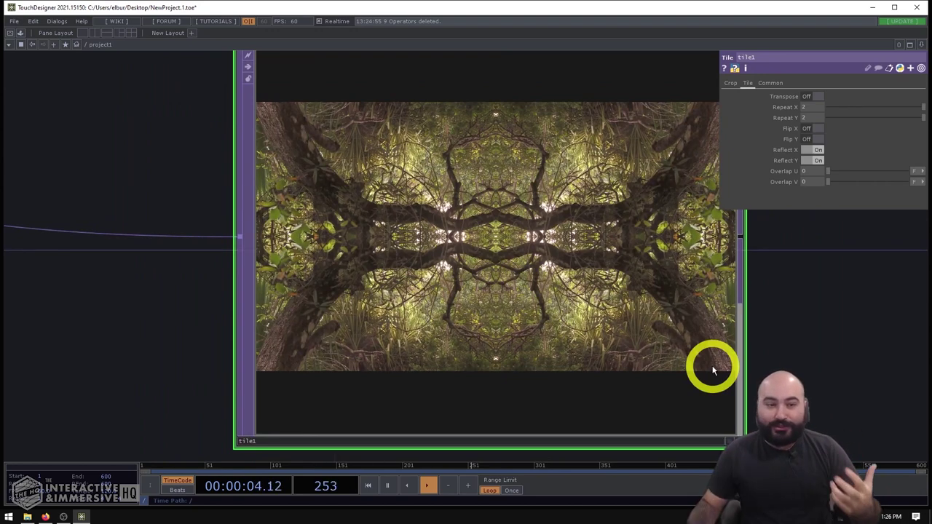
Switch Reflect X and Reflect Y off and back on to compare plain tiling with mirrored tiling.
left_click(812, 150)
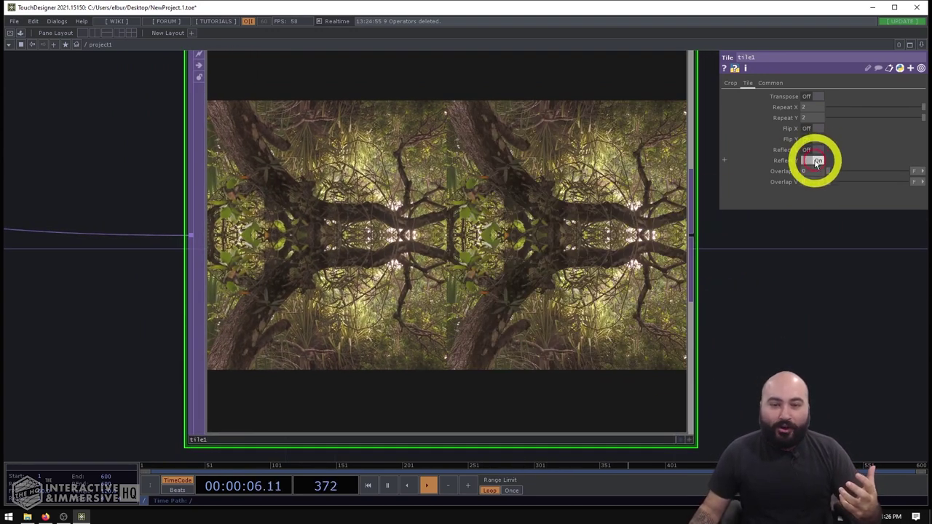
left_click(816, 161)
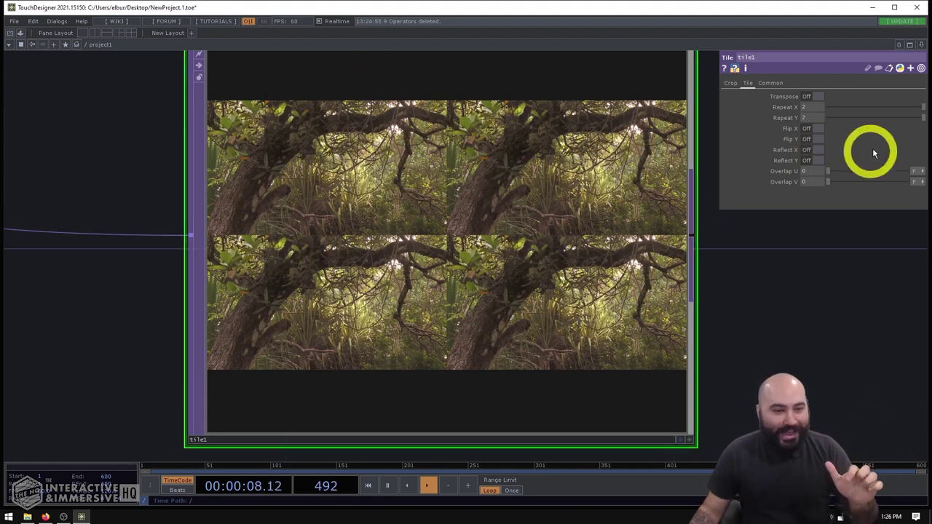
left_click(812, 150)
left_click(812, 161)
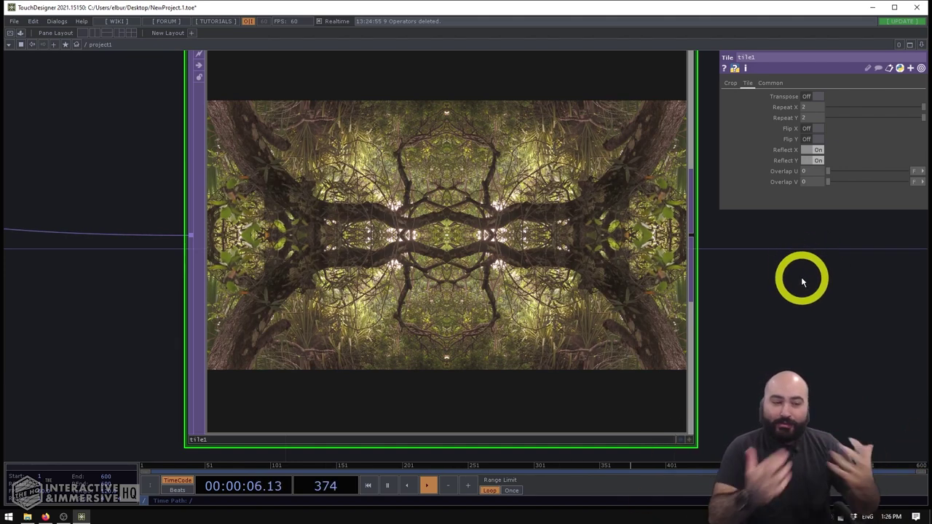
left_click_drag(786, 290, 769, 315)
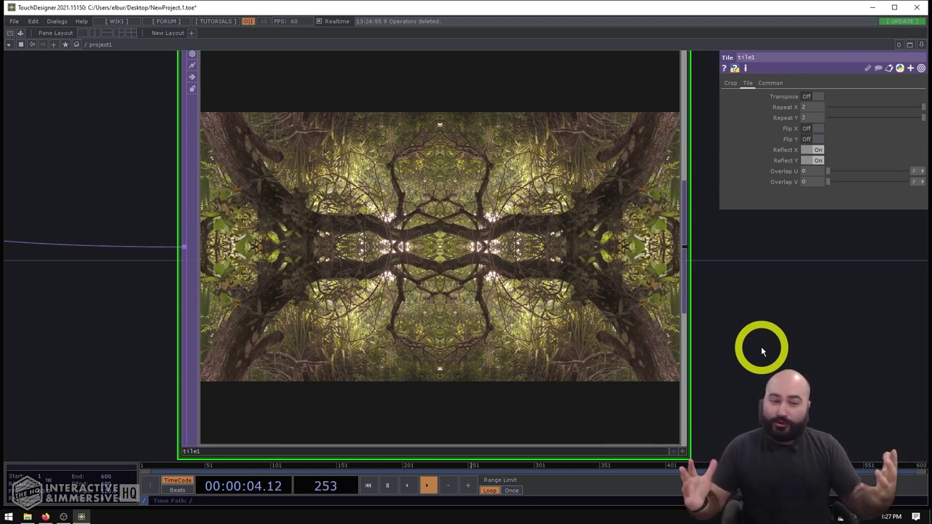
Replace the source clip in the Movie File In operator with Movie.2 and view the mirrored result.
scroll(707, 325, "down", 2)
scroll(509, 308, "down", 4)
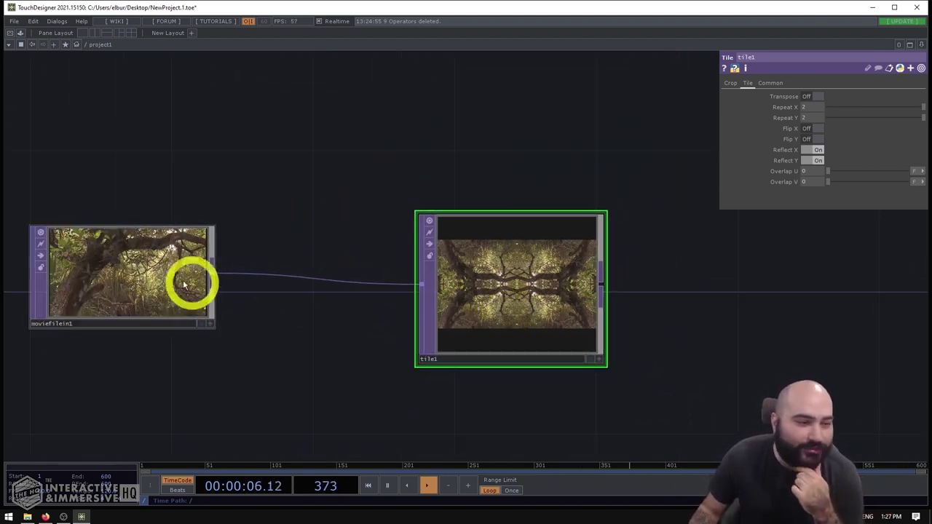
left_click(175, 275)
left_click(920, 96)
double_click(151, 168)
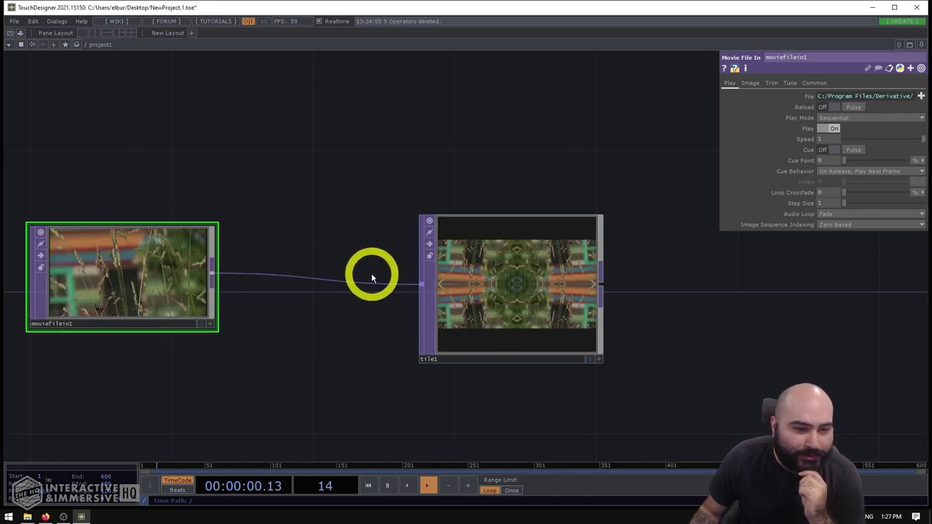
scroll(572, 308, "up", 3)
scroll(524, 305, "up", 2)
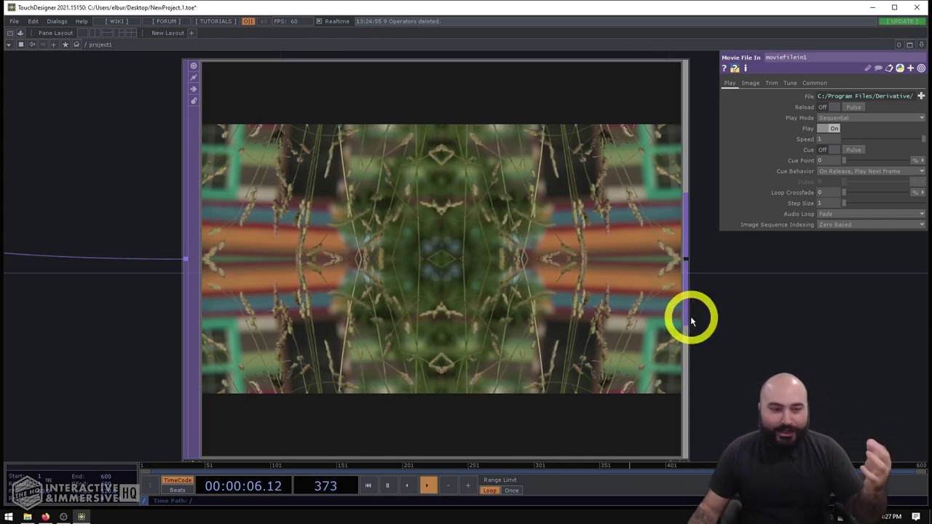
Try Movie.1 as the source clip and replace it with Movie.4.
left_click(921, 96)
double_click(156, 156)
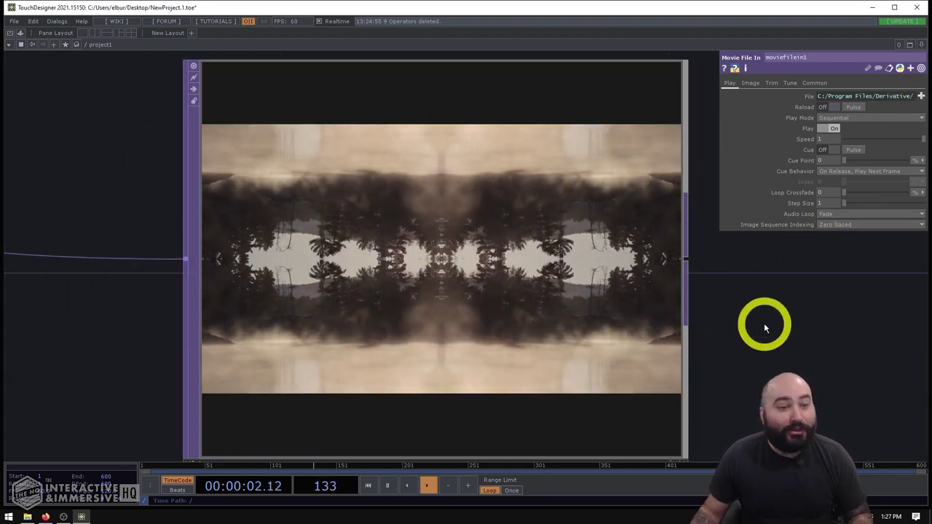
left_click(921, 97)
double_click(191, 192)
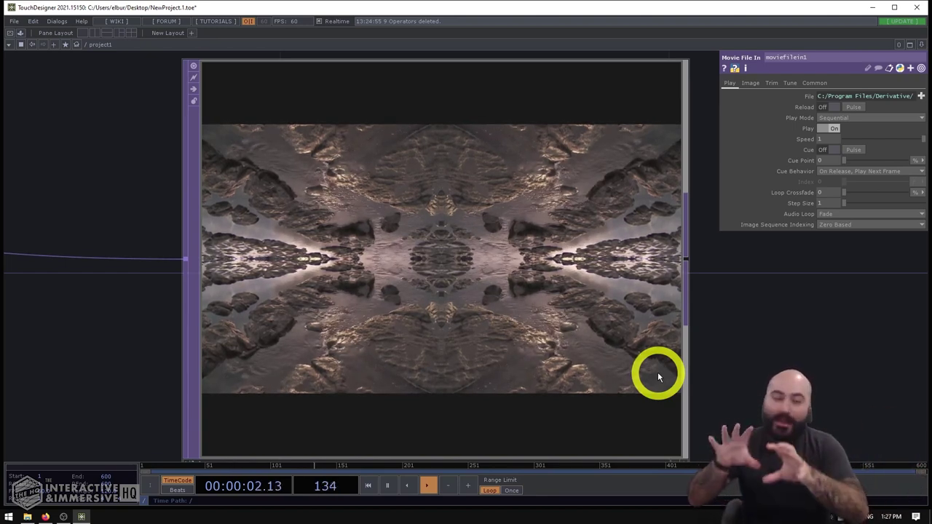
Turn off Reflect X and Reflect Y on the Tile operator.
left_click(587, 289)
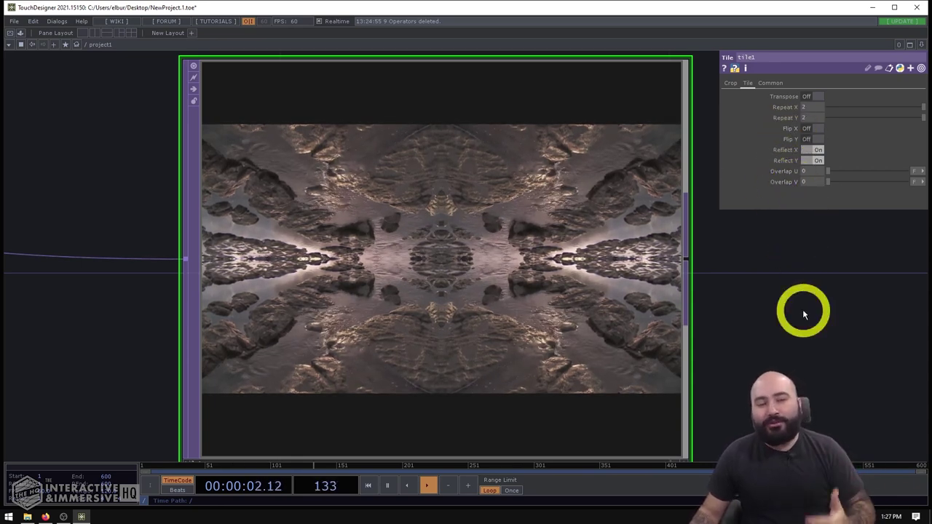
left_click(809, 150)
left_click(809, 160)
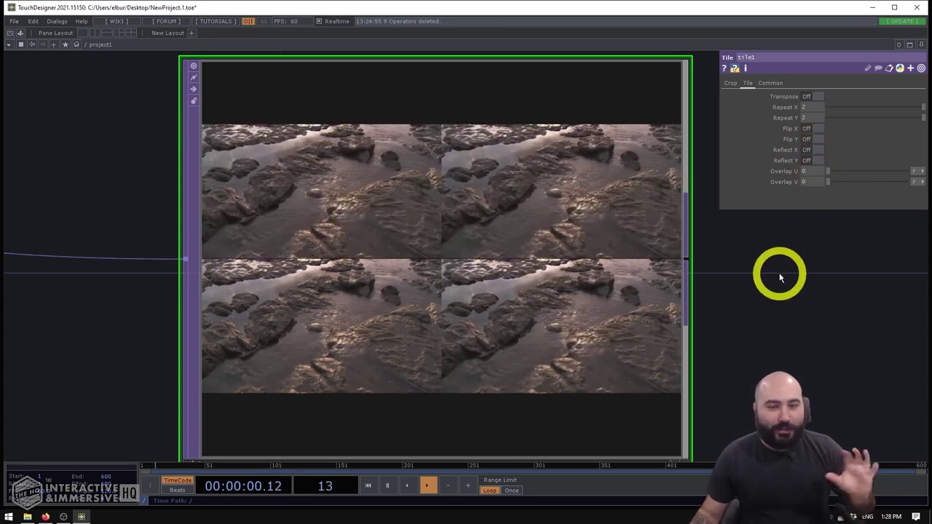
Try the Overlap U setting on the Tile operator and switch Reflect X on and back off.
left_click_drag(696, 253, 747, 236)
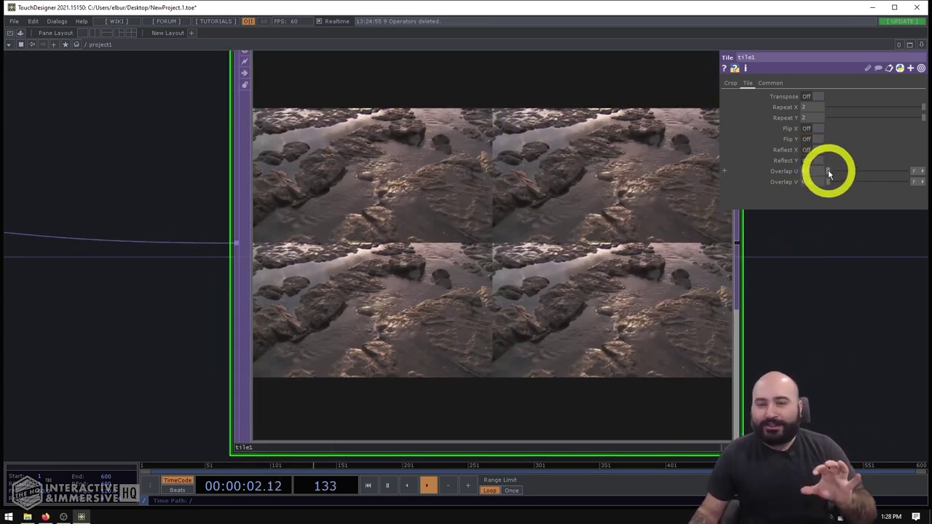
mouse_move(828, 170)
left_mouse_down()
mouse_move(835, 175)
mouse_move(823, 171)
left_mouse_up()
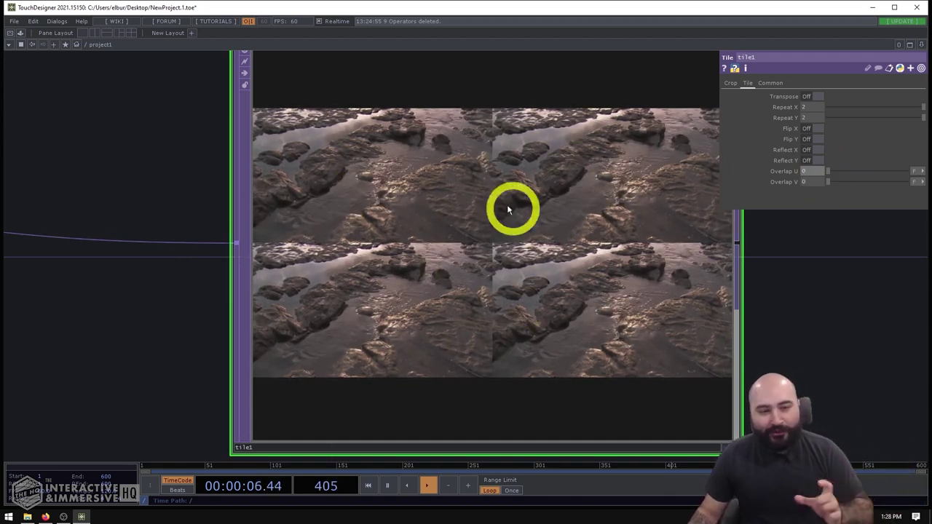
left_click(813, 150)
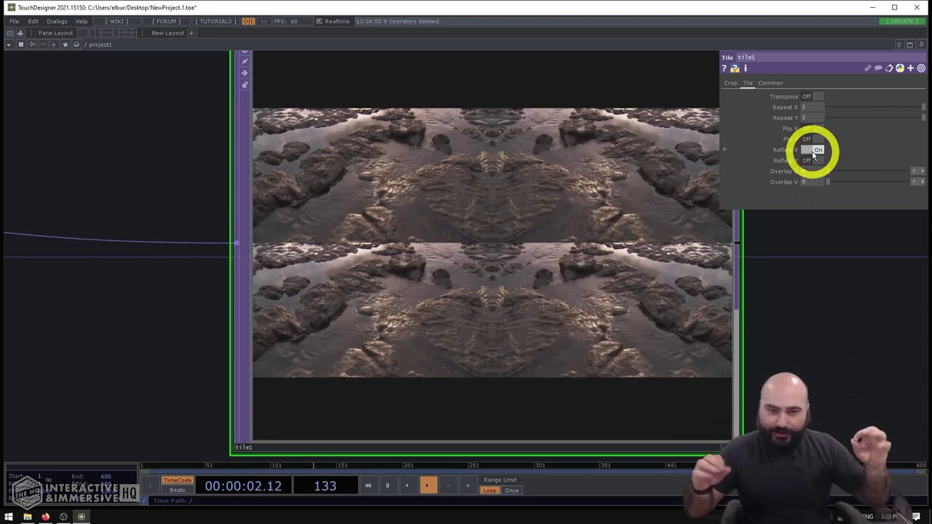
left_click(814, 151)
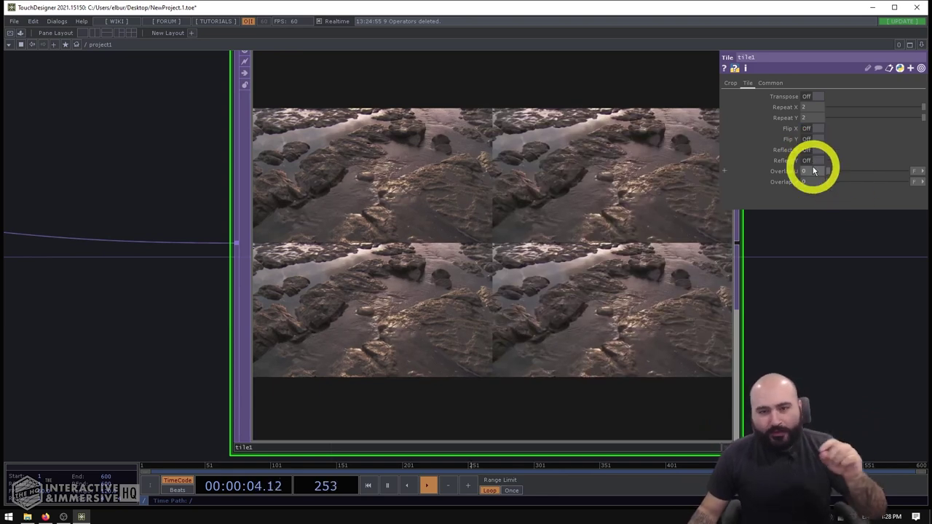
Set both Overlap U and Overlap V of the Tile operator to 0.5.
mouse_move(814, 171)
left_mouse_down()
mouse_move(861, 175)
mouse_move(818, 177)
left_mouse_up()
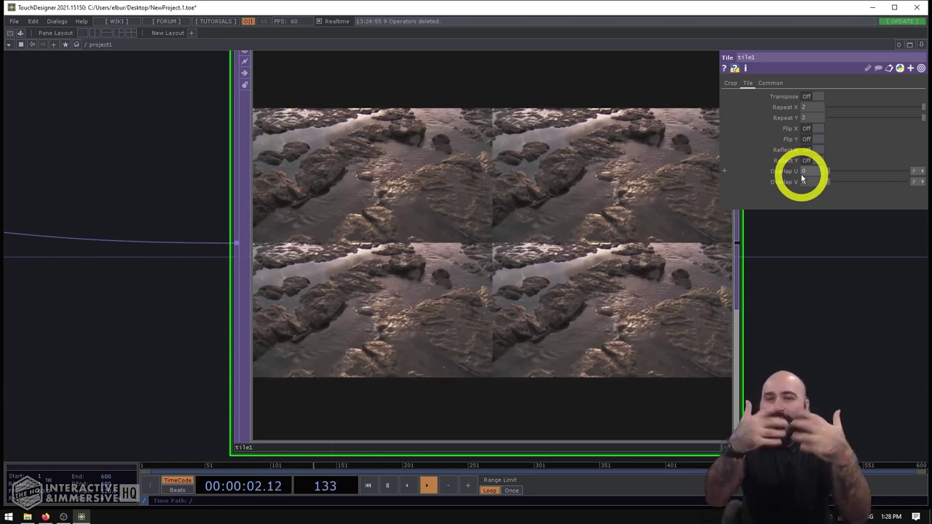
left_click_drag(803, 179, 898, 183)
left_click_drag(841, 174, 907, 170)
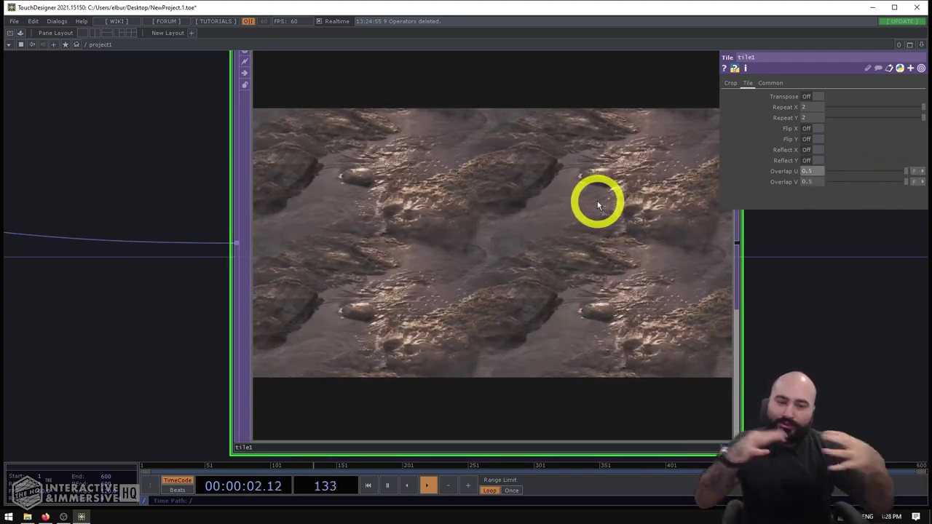
Compare the overlapped output of the Tile operator with the original clip in the Movie File In operator.
scroll(481, 192, "down", 2)
scroll(481, 193, "down", 5)
left_click_drag(486, 198, 317, 203)
left_click_drag(271, 358, 422, 357)
scroll(317, 190, "up", 1)
scroll(316, 191, "up", 3)
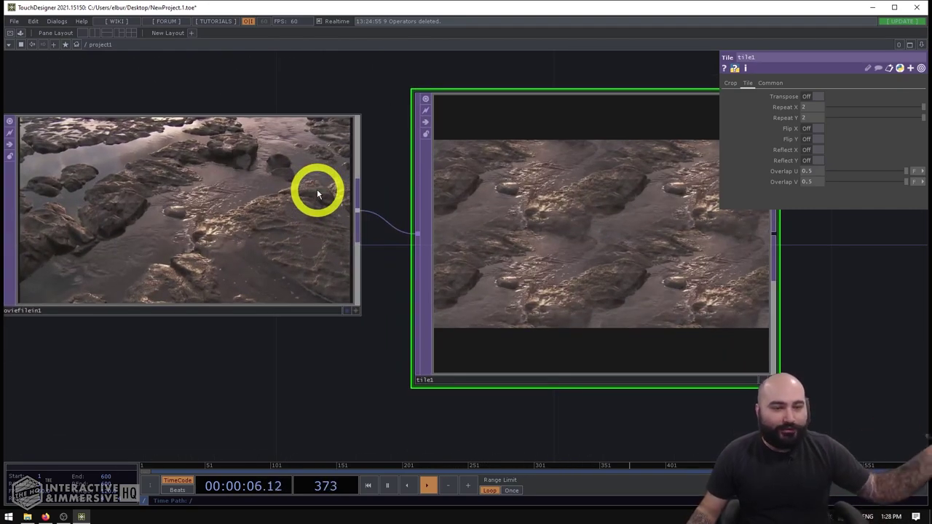
scroll(475, 230, "down", 1)
scroll(475, 230, "down", 3)
left_click_drag(685, 286, 562, 286)
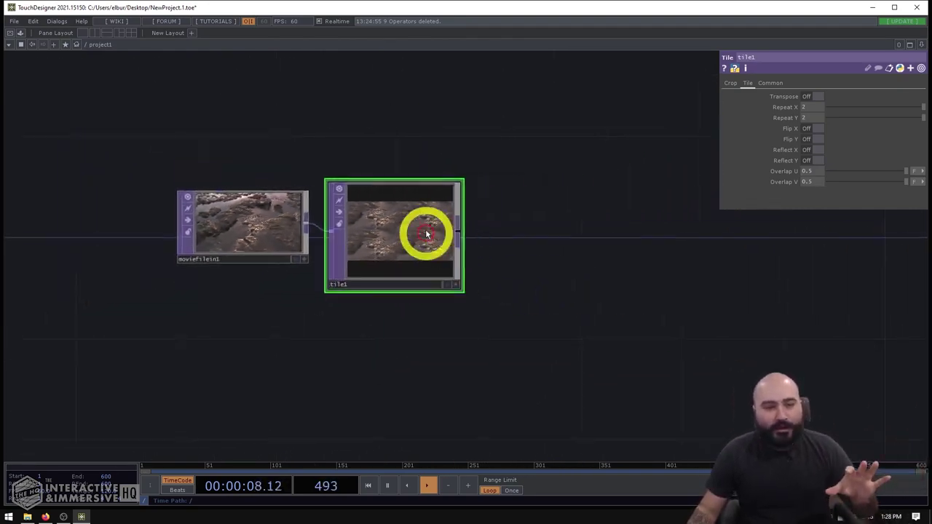
scroll(417, 227, "up", 4)
left_click_drag(378, 228, 508, 213)
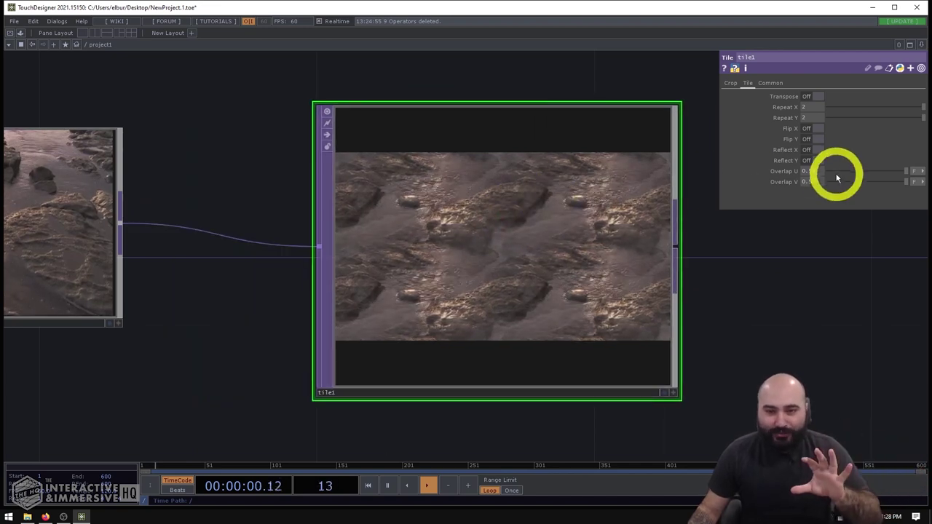
Reset Overlap U and Overlap V to 0 on the Tile operator and turn on Reflect X and Reflect Y.
left_click_drag(837, 171, 718, 202)
scroll(604, 210, "up", 2)
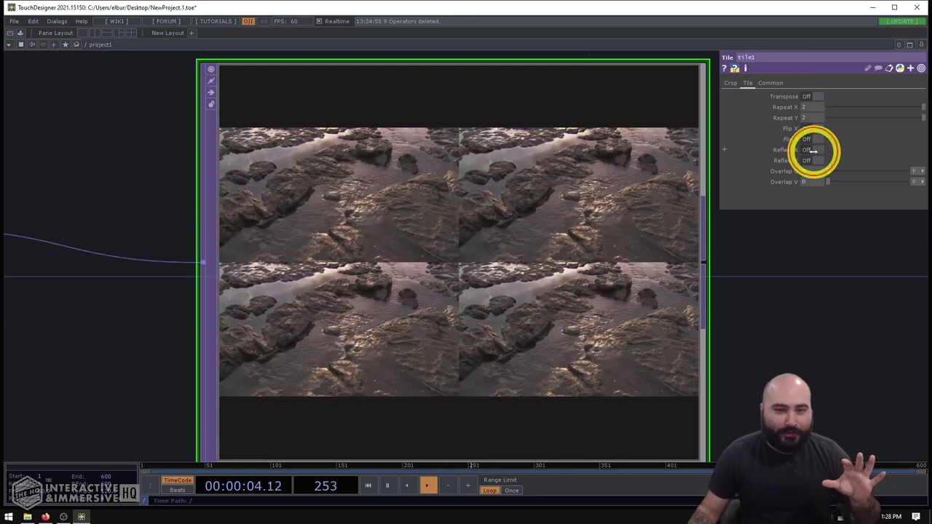
left_click(812, 149)
left_click(812, 161)
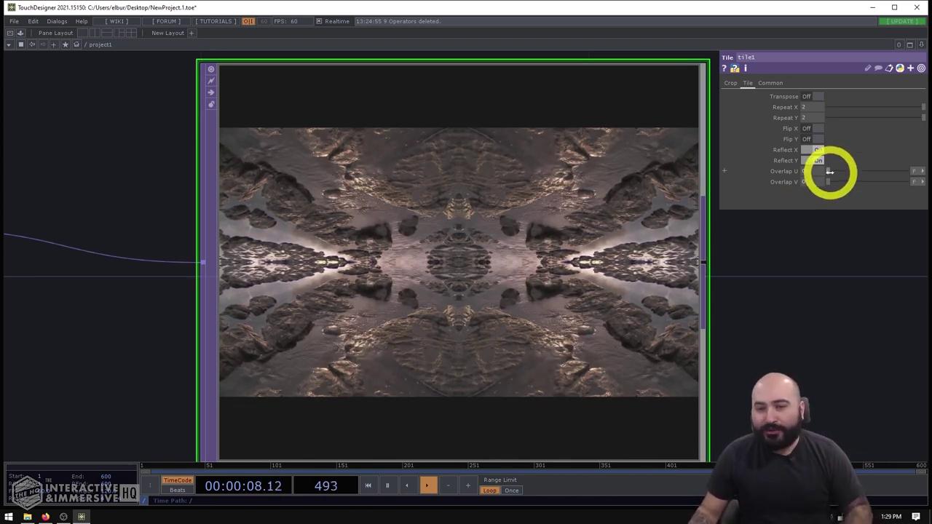
Raise Overlap U to about 0.326 and Overlap V to about 0.304 on the Tile operator.
left_click_drag(829, 171, 859, 181)
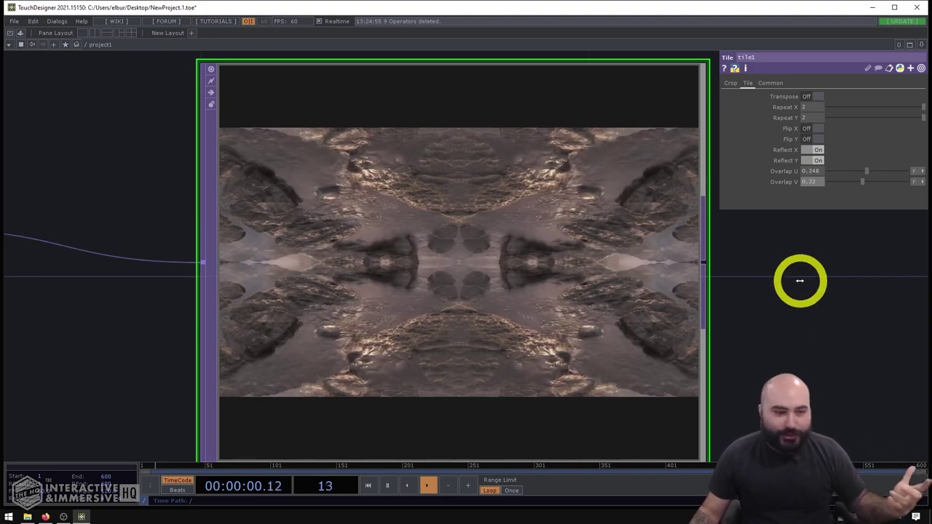
left_click_drag(864, 181, 881, 175)
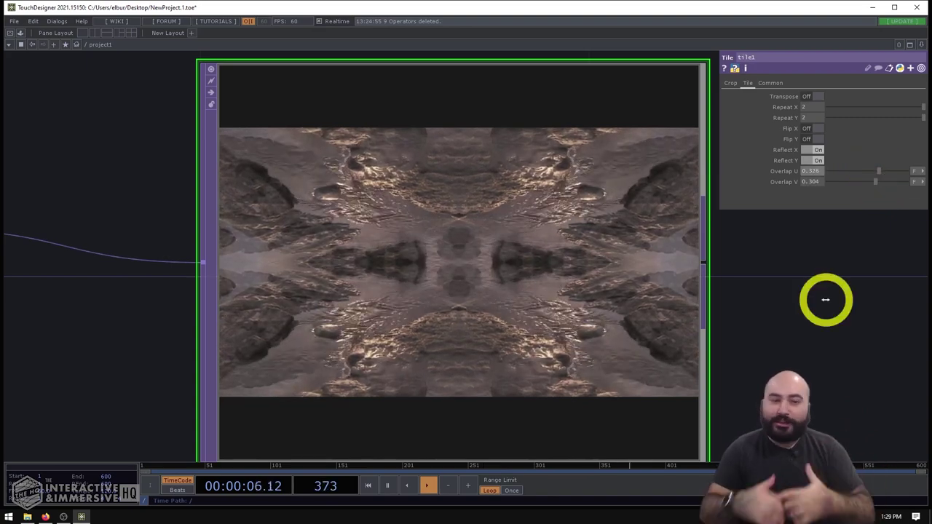
Switch Flip X on and off repeatedly, add Flip Y to compare the mirrored patterns, and turn both back off.
left_click(808, 129)
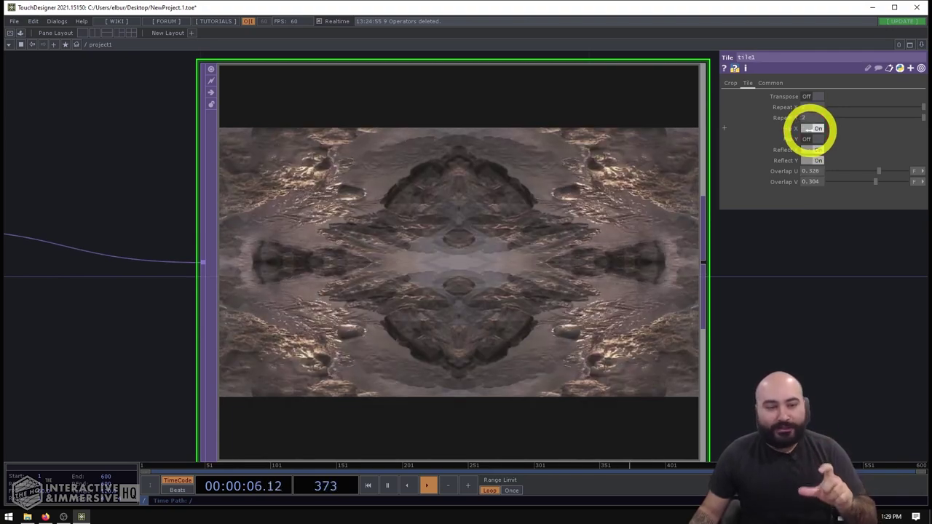
left_click(809, 129)
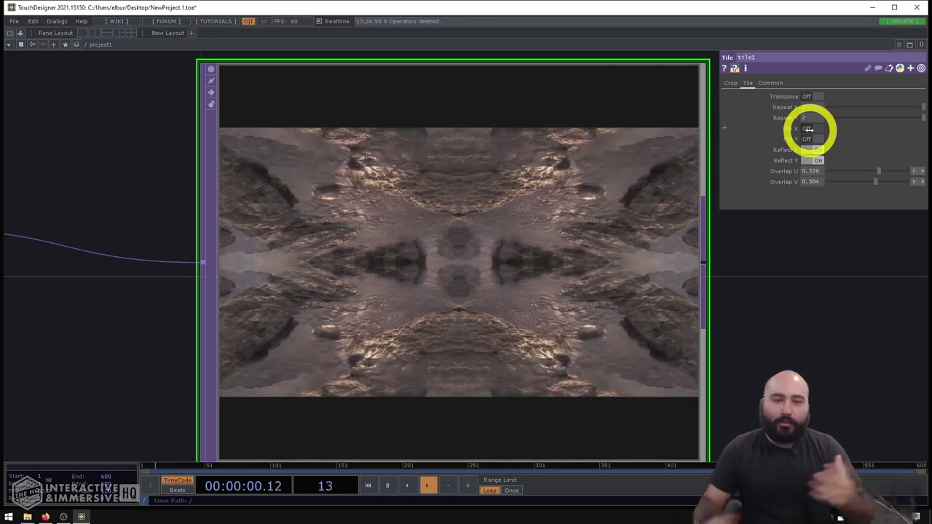
left_click(809, 129)
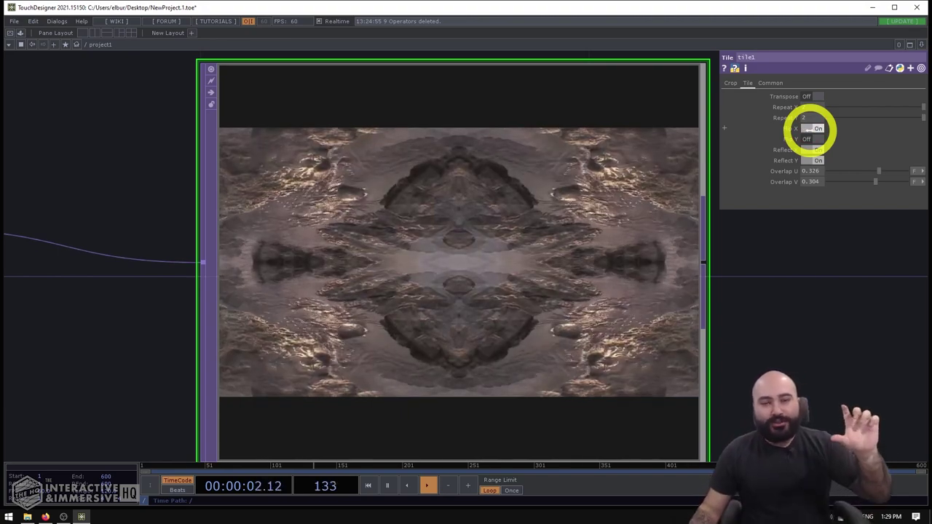
left_click(809, 129)
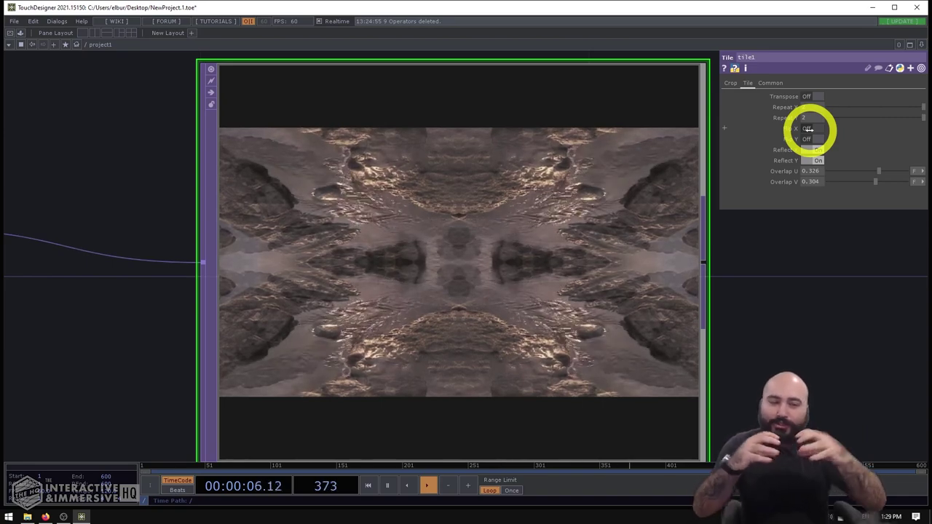
left_click(808, 129)
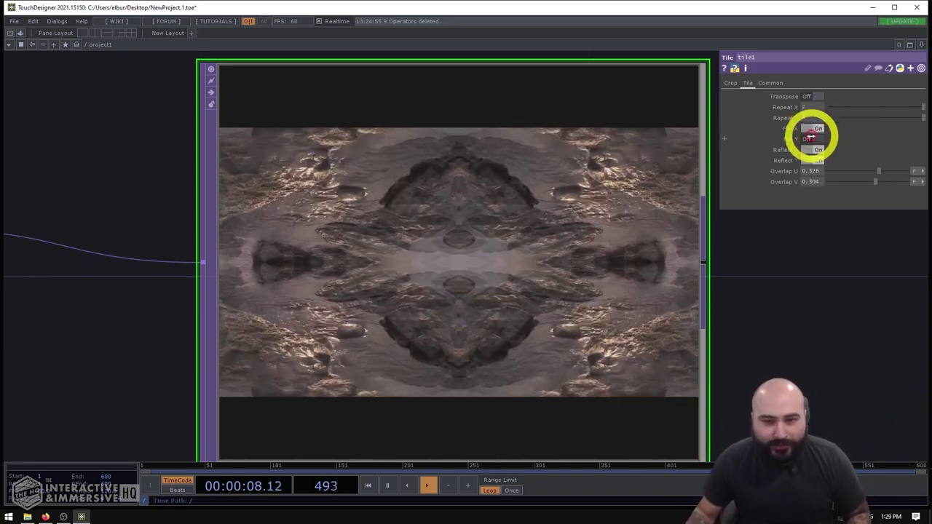
left_click(810, 138)
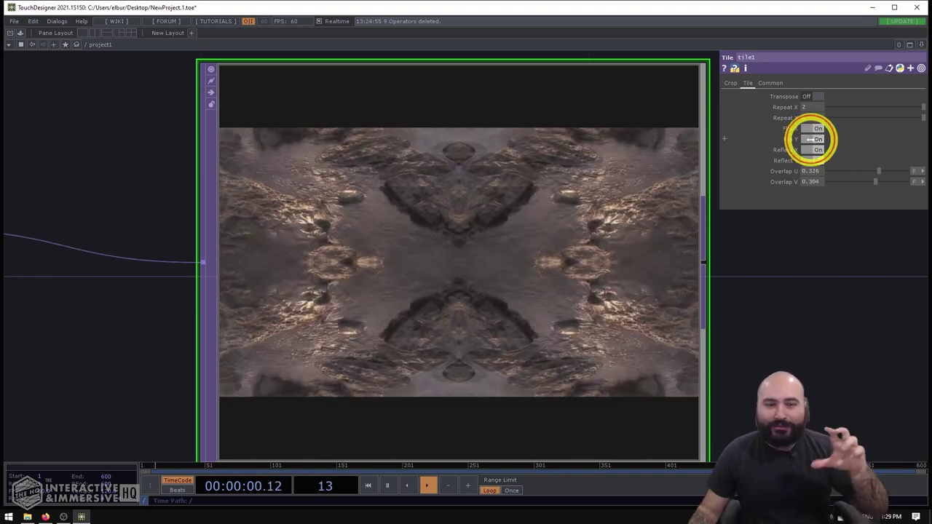
left_click(810, 138)
left_click(810, 129)
Compare the source clip with the tiled result, and switch Flip X and Flip Y on and off once more.
scroll(552, 208, "down", 8)
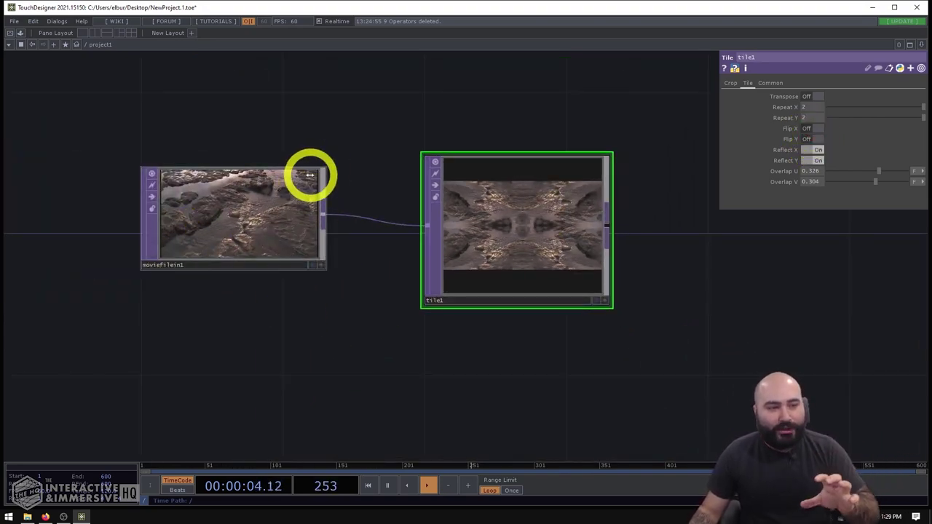
scroll(562, 277, "up", 5)
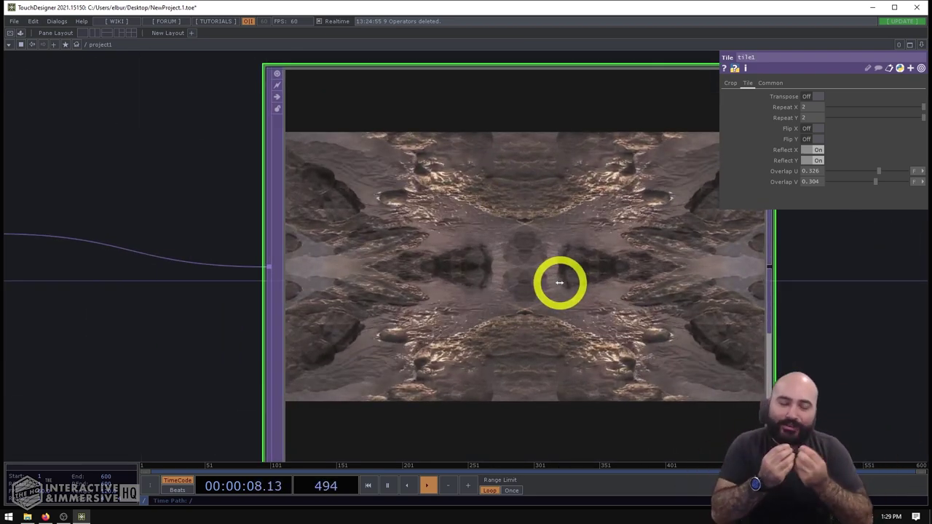
left_click(814, 128)
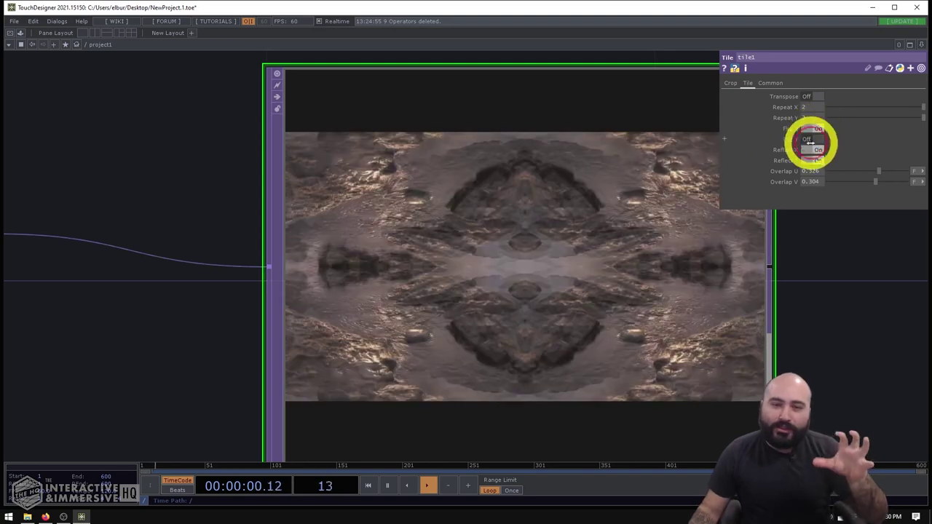
left_click(814, 138)
left_click(810, 129)
left_click(810, 138)
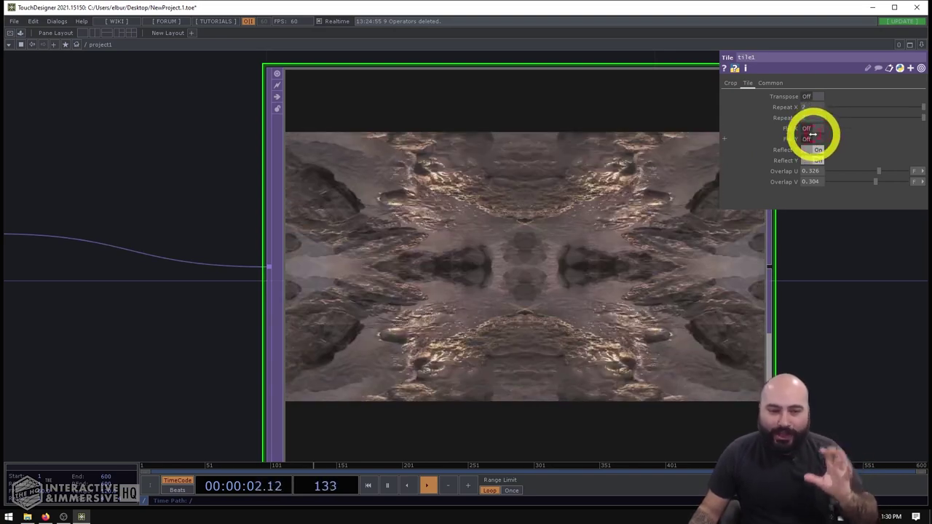
Fit the tile1 node to its wide image shape and move it farther from the Movie File In node.
left_click_drag(821, 326, 668, 269)
scroll(667, 269, "down", 3)
scroll(428, 200, "up", 3)
scroll(426, 201, "up", 1)
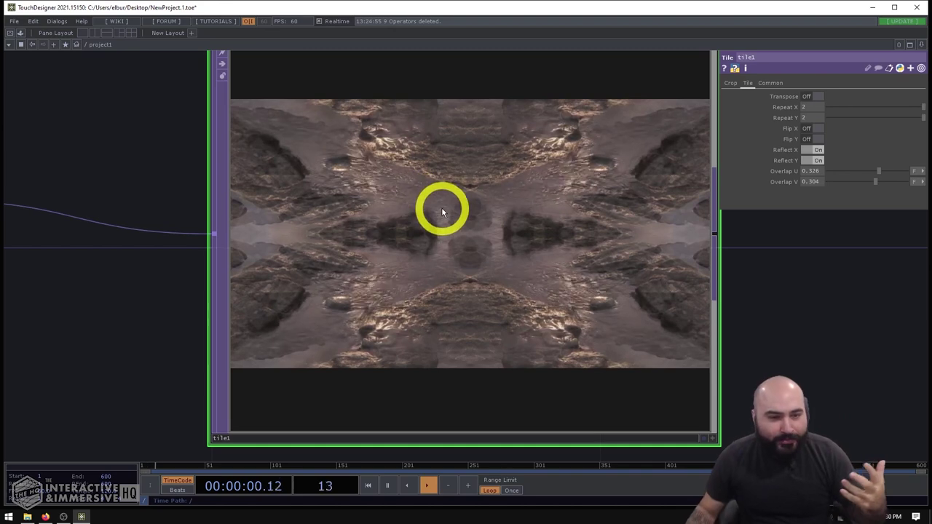
scroll(442, 212, "down", 3)
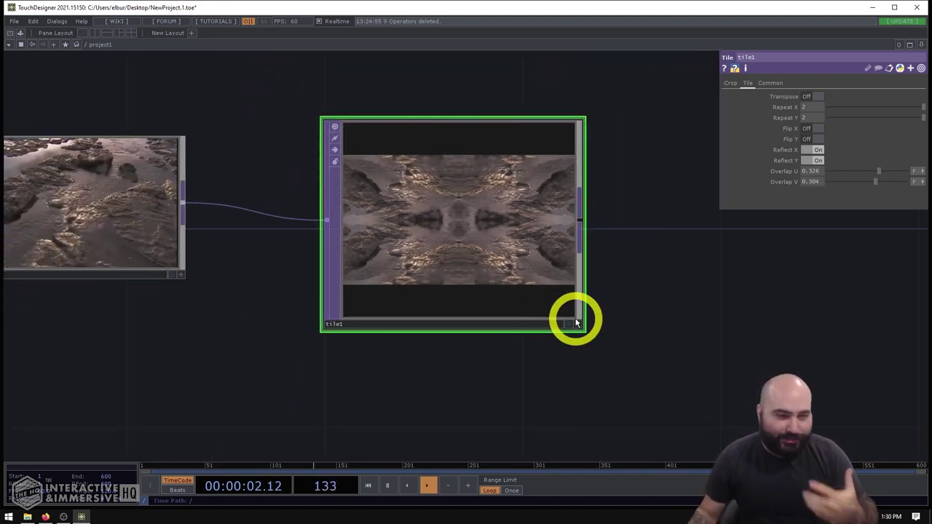
left_click(584, 327)
left_click_drag(488, 272, 626, 216)
left_click_drag(441, 351, 241, 362)
left_click_drag(369, 233, 566, 234)
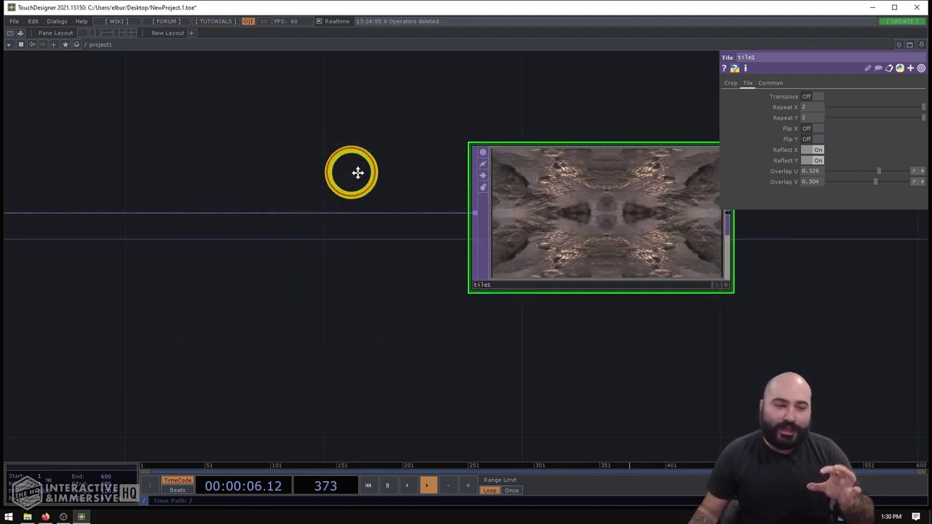
Add a Mirror TOP and place it above the connection between moviefilein1 and tile1.
key("h")
key("Tab")
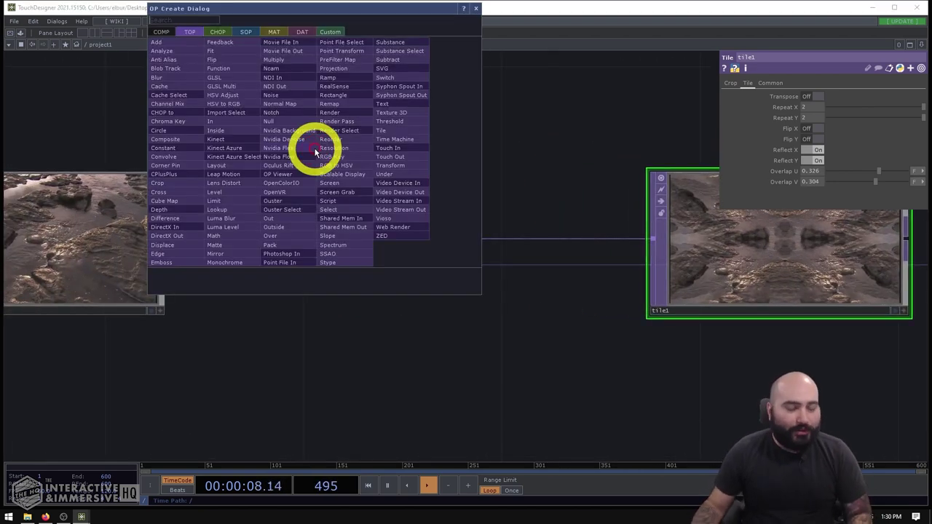
type("mirr")
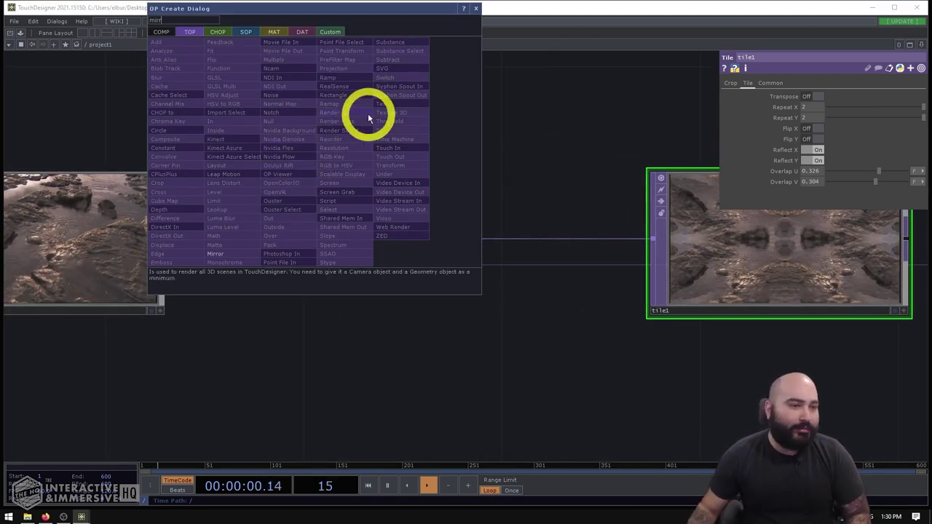
left_click(216, 253)
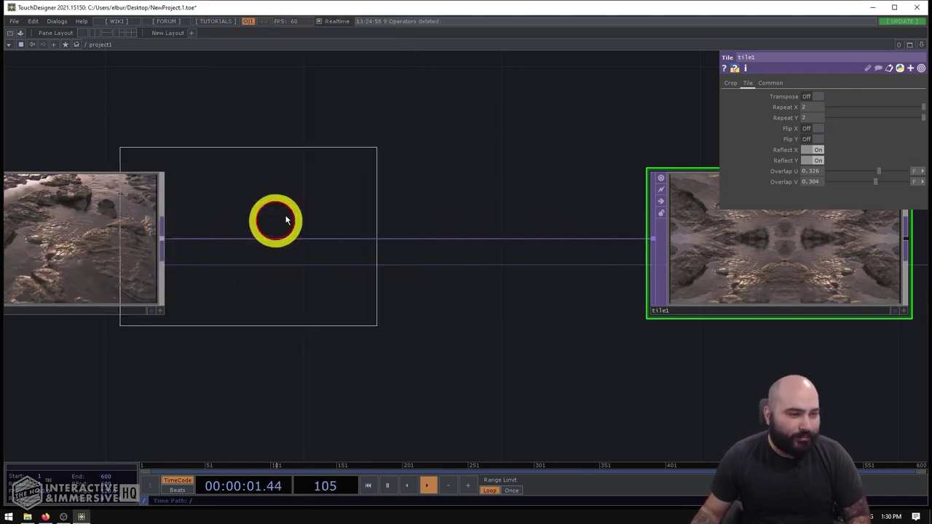
left_click(387, 148)
key("h")
left_click_drag(195, 366, 160, 366)
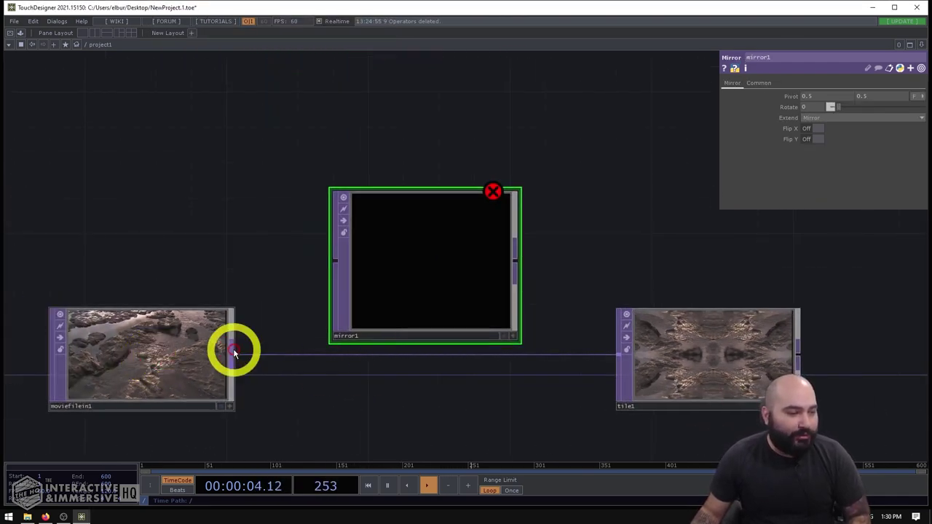
Wire moviefilein1 into mirror1 and mirror1 into tile1, and position mirror1 in line between them.
left_click_drag(235, 354, 316, 272)
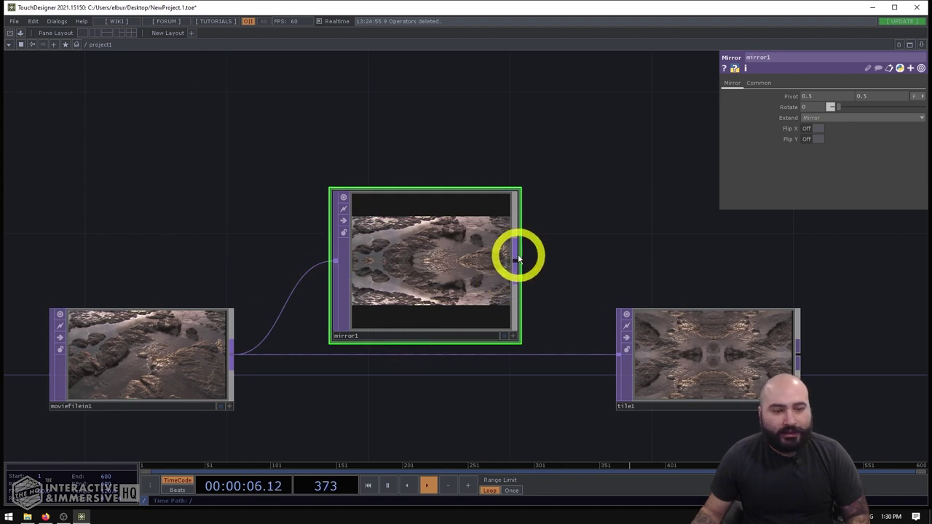
left_click_drag(519, 254, 619, 355)
left_click_drag(407, 242, 437, 321)
left_click_drag(601, 329, 671, 187)
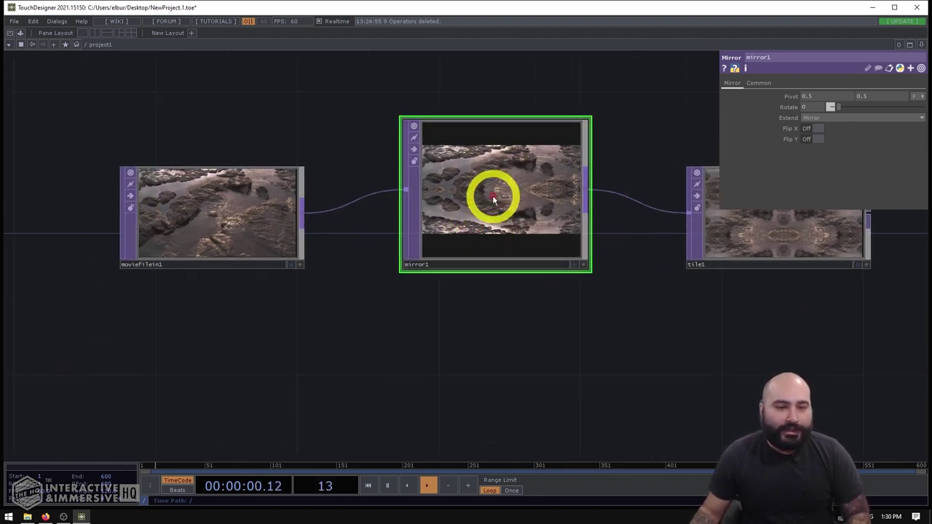
Turn on Flip X for the Mirror operator.
scroll(492, 188, "up", 5)
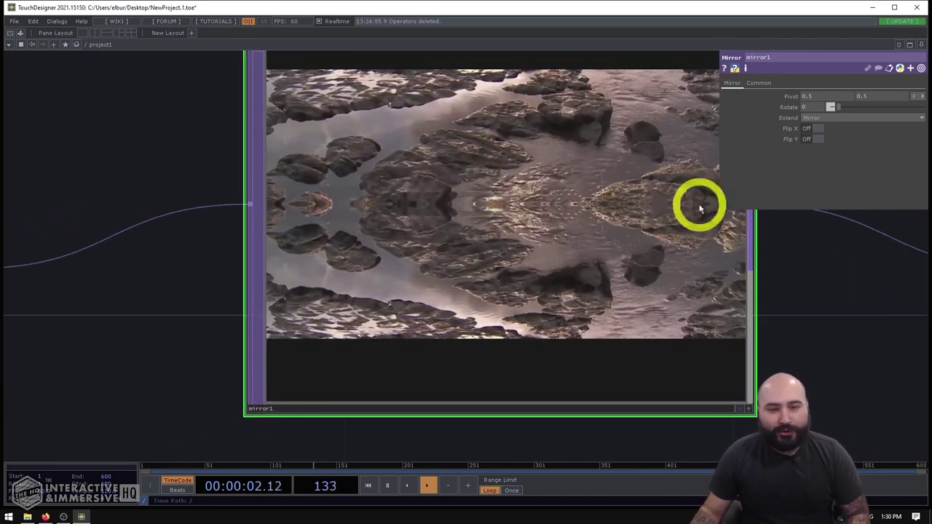
left_click_drag(865, 264, 726, 314)
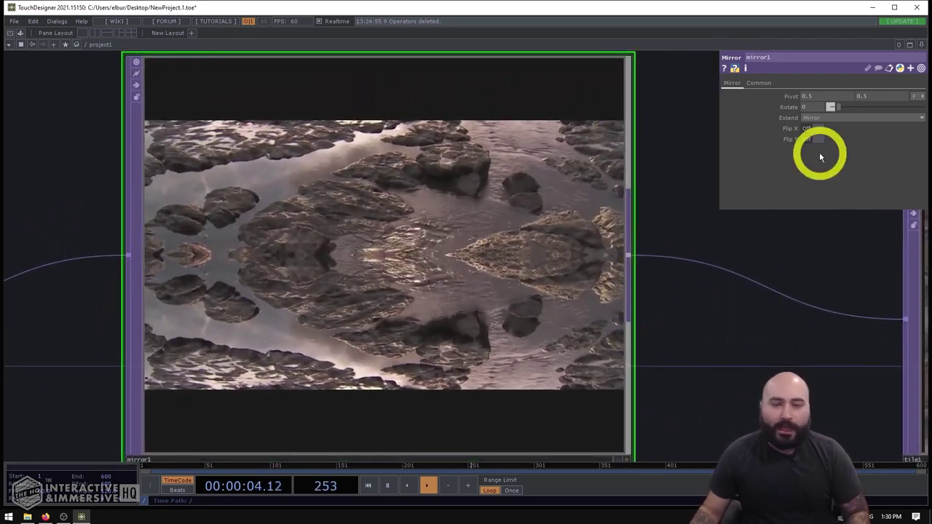
left_click(813, 129)
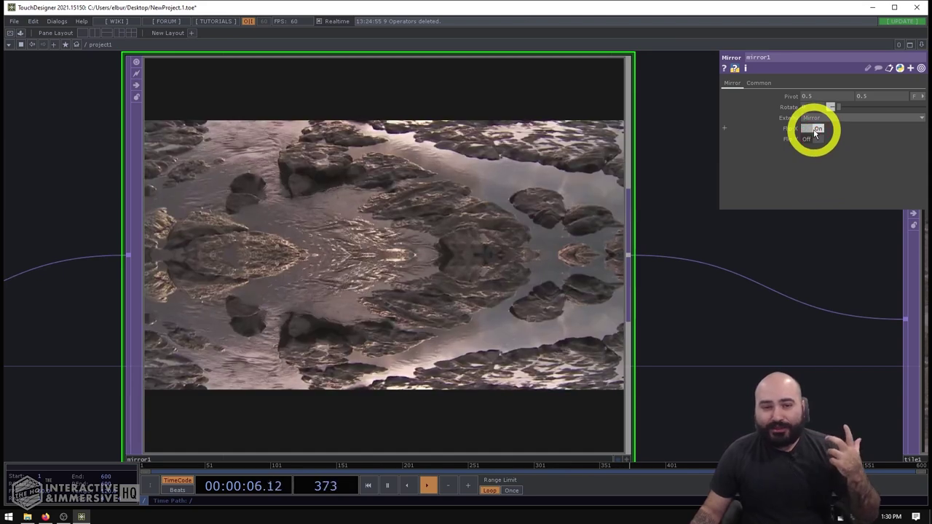
Try Flip Y on mirror1 and leave both Flip X and Flip Y off.
left_click(811, 139)
left_click(811, 138)
left_click_drag(744, 256, 603, 256)
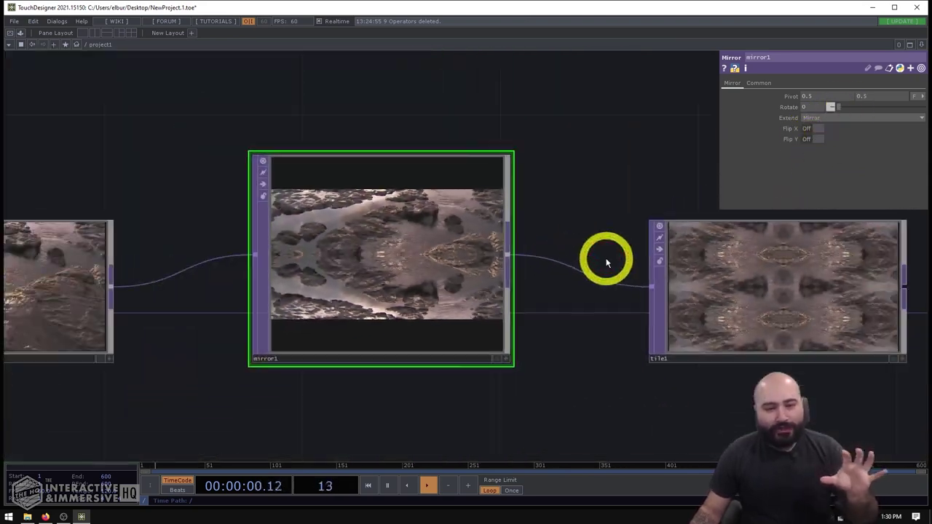
left_click_drag(549, 220, 466, 200)
scroll(207, 240, "up", 3)
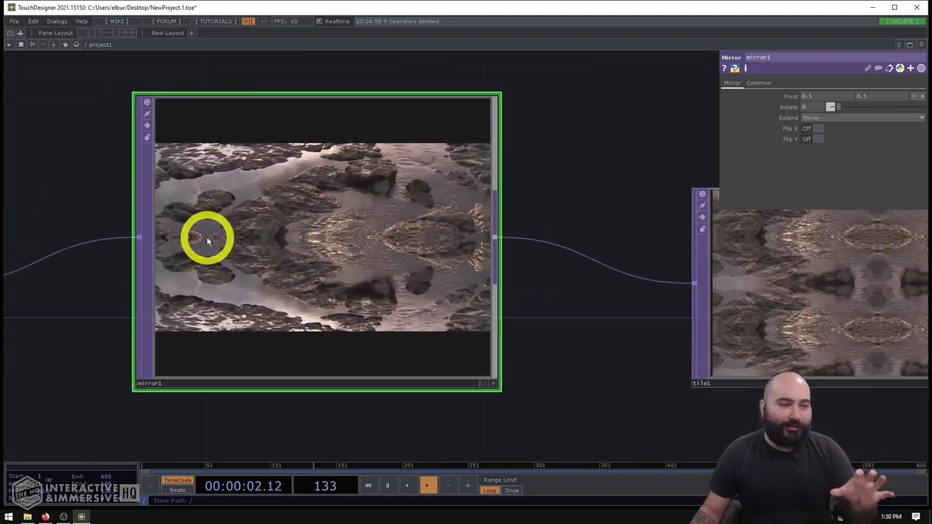
Set mirror1's Rotate to 272 and fit its node to the wide image shape.
left_click_drag(838, 112, 911, 108)
scroll(569, 174, "down", 5)
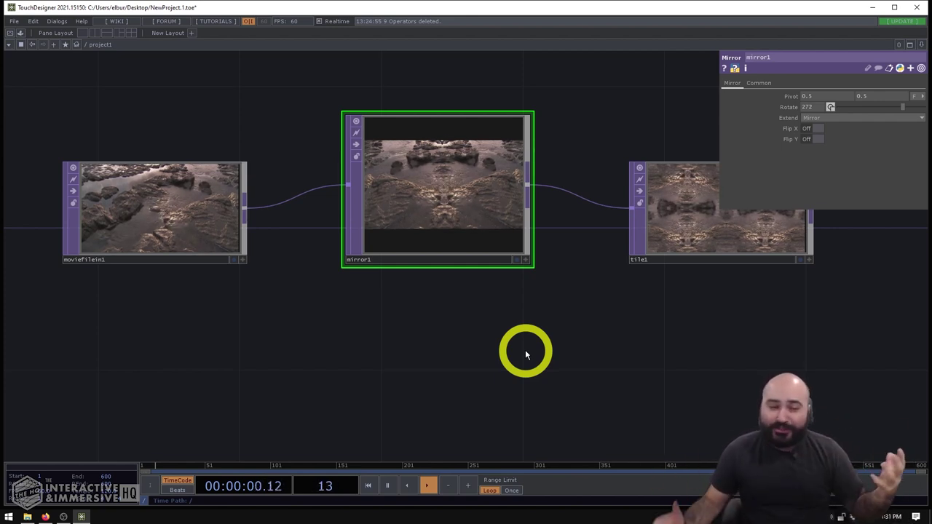
left_click_drag(531, 266, 527, 266)
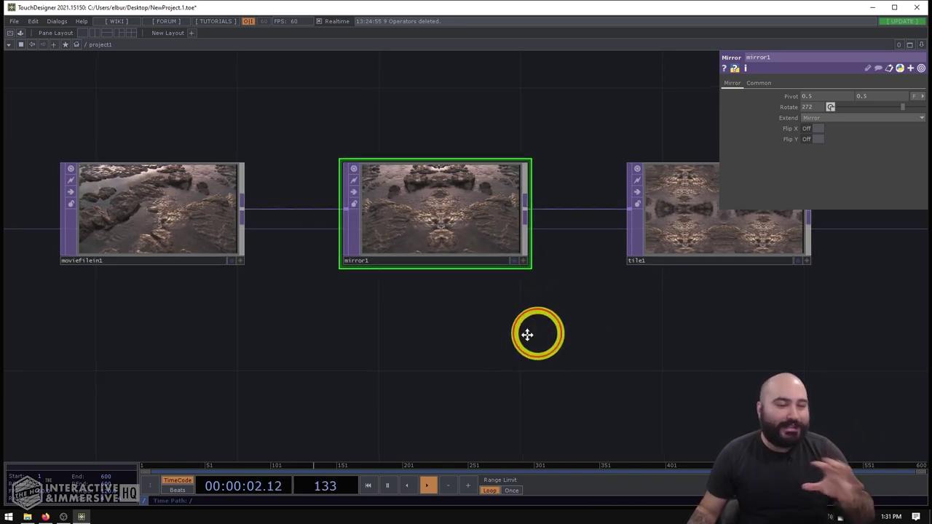
scroll(335, 227, "up", 4)
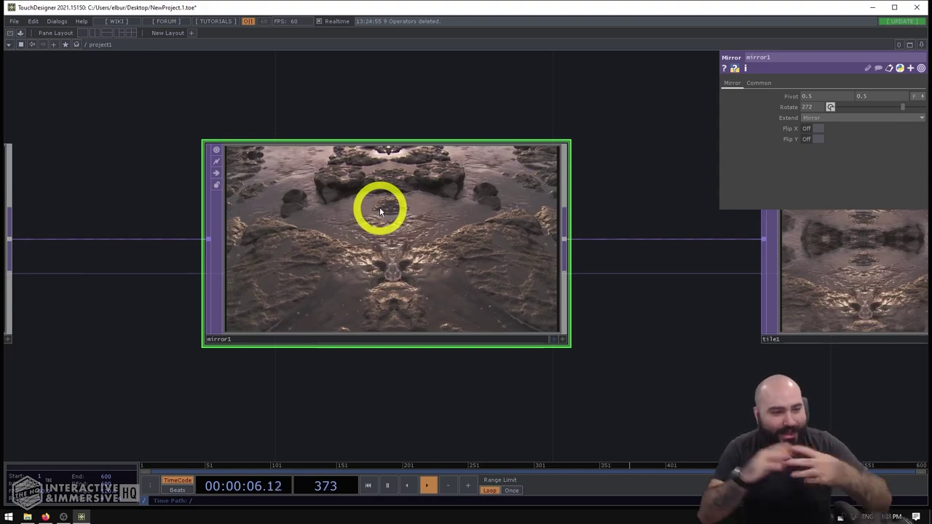
Inspect the tiled output in tile1 and reset mirror1's Rotate to 0.
left_click_drag(587, 295, 227, 264)
scroll(540, 179, "up", 4)
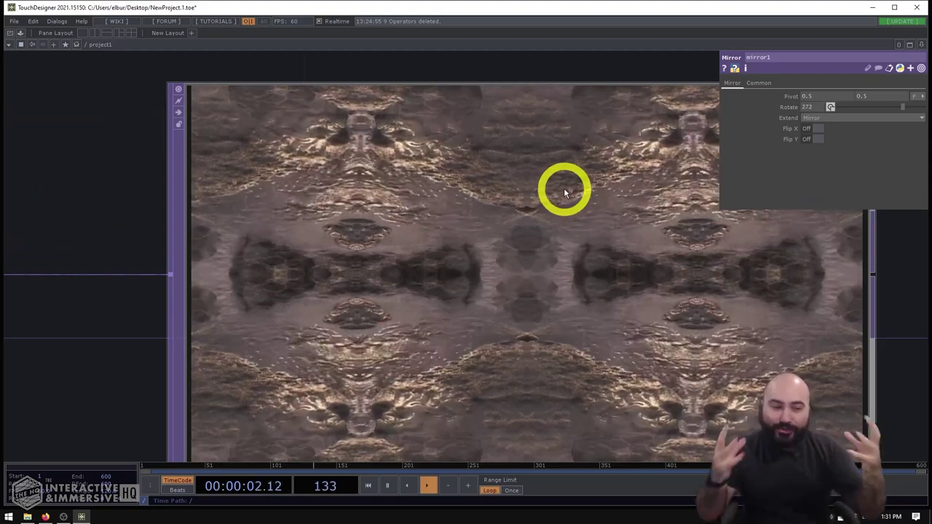
scroll(563, 188, "down", 4)
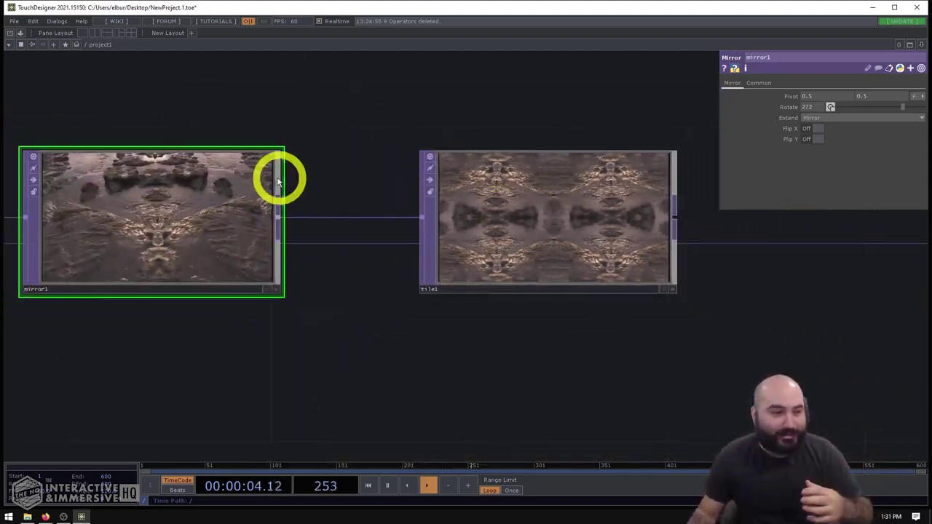
left_click_drag(411, 124, 607, 130)
left_click(340, 202)
scroll(364, 200, "up", 2)
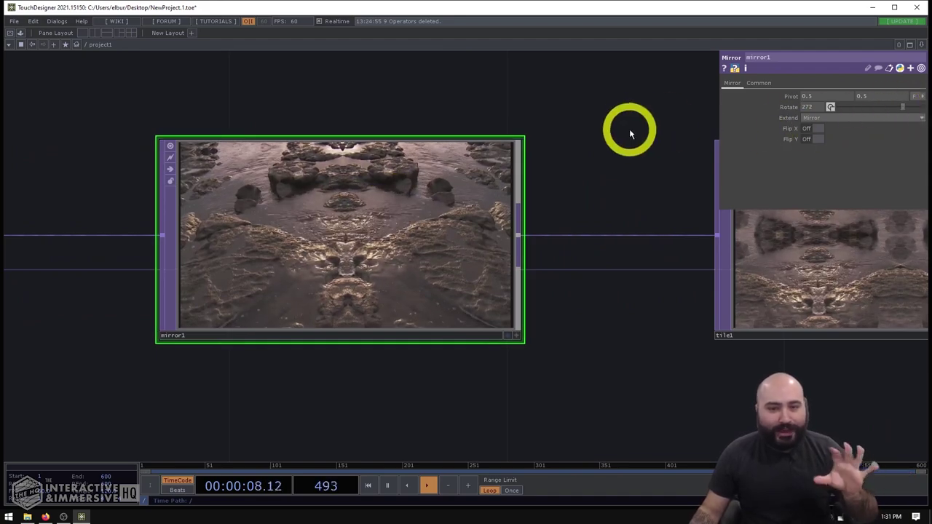
left_click_drag(904, 109, 805, 106)
scroll(225, 232, "up", 4)
scroll(234, 231, "down", 2)
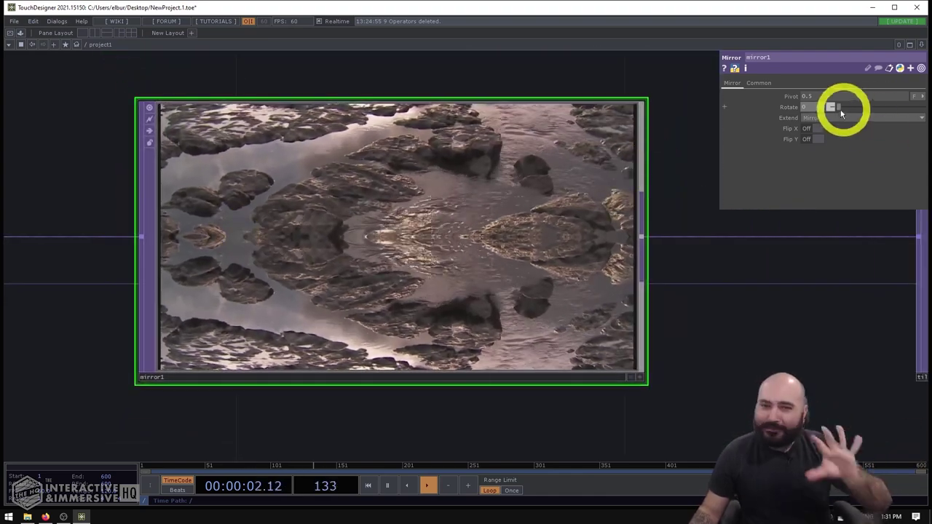
mouse_move(842, 109)
left_mouse_down()
mouse_move(909, 110)
mouse_move(831, 110)
left_mouse_up()
Sweep mirror1's Rotate up to 249 while viewing the tile1 output up close.
left_click_drag(776, 312, 89, 289)
left_click_drag(843, 241, 803, 257)
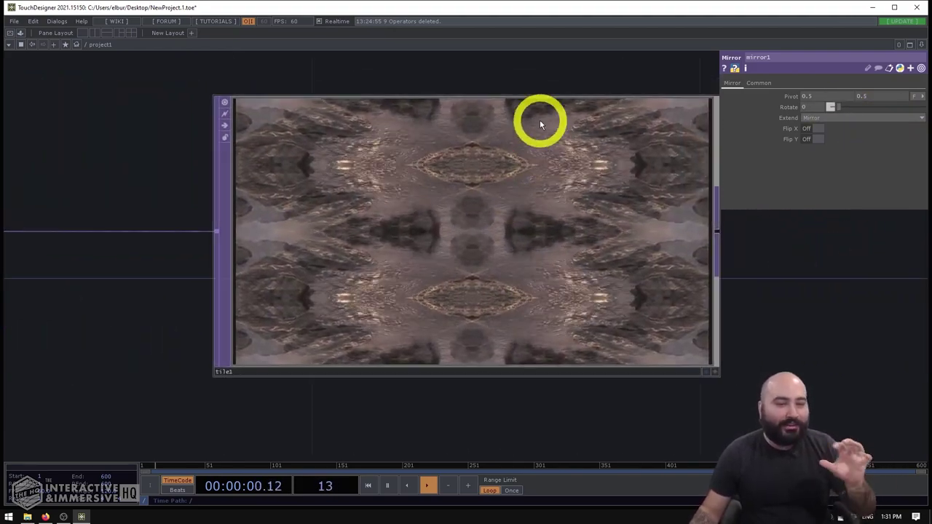
scroll(540, 124, "up", 3)
scroll(540, 124, "down", 3)
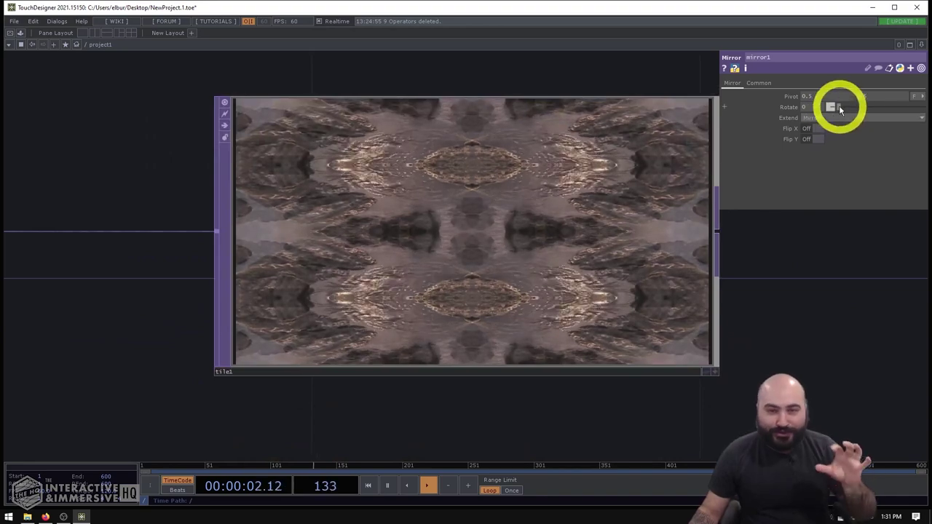
left_click_drag(839, 108, 898, 114)
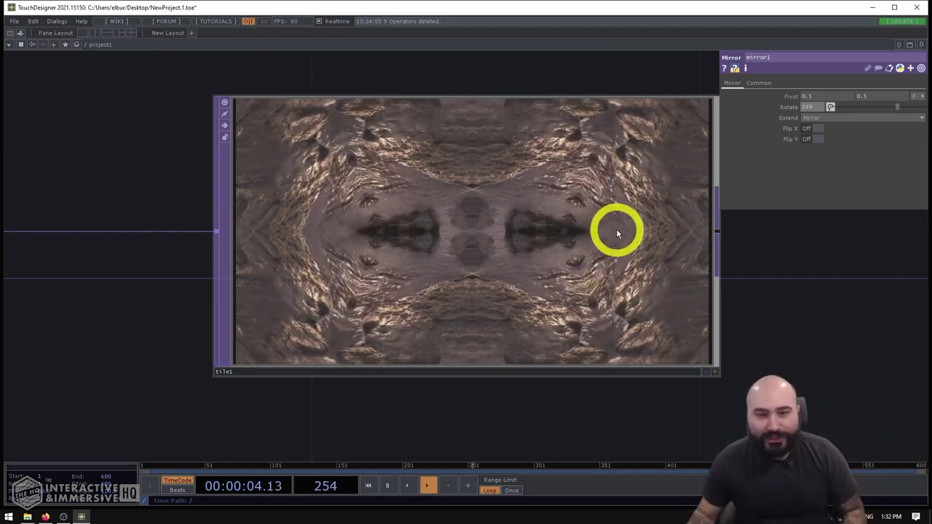
Bring mirror1's Rotate back near 0 and sweep it up to 356 with the whole chain in view.
left_click_drag(897, 107, 839, 108)
scroll(823, 318, "down", 4)
left_click_drag(394, 135, 506, 207)
scroll(507, 209, "down", 2)
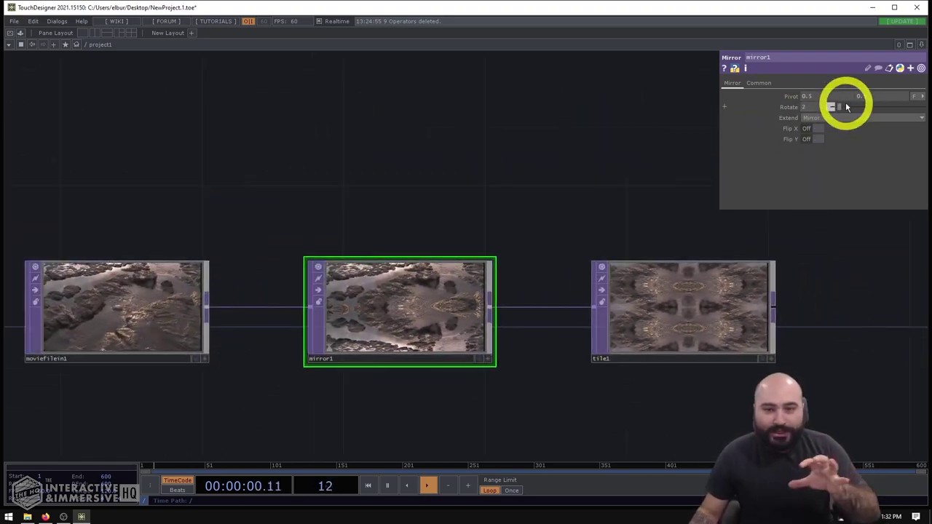
left_click_drag(827, 109, 925, 107)
Add an LFO CHOP and place it above mirror1.
key("Tab")
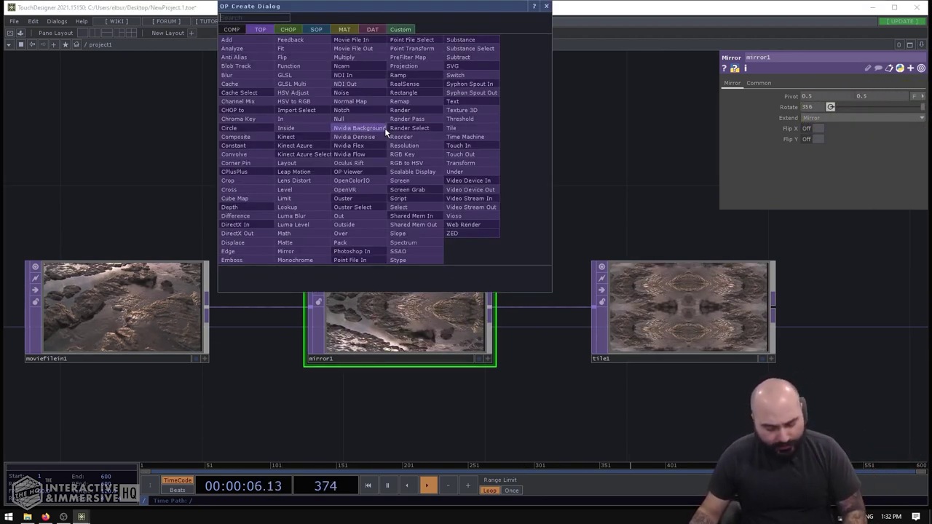
left_click(295, 31)
left_click(339, 252)
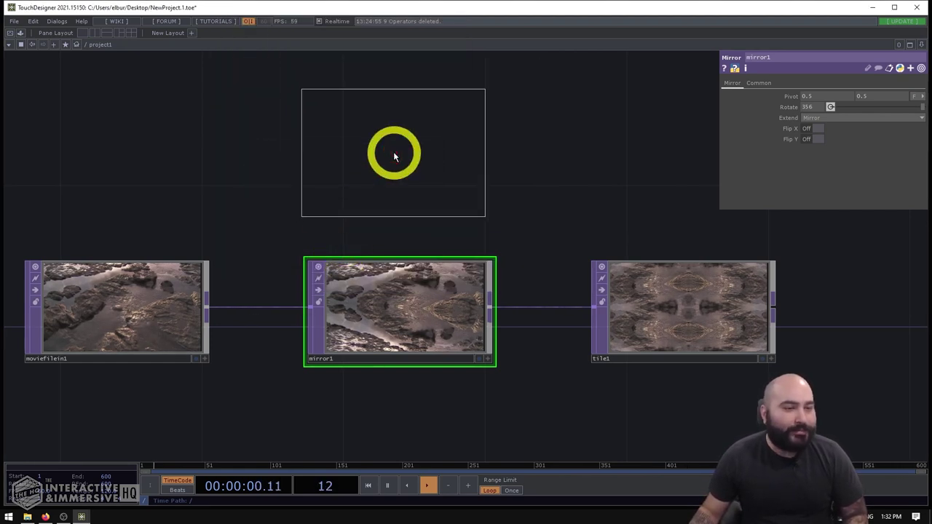
left_click(395, 150)
left_click_drag(641, 151, 583, 171)
Set the LFO's frequency to 0.005.
left_click(813, 120)
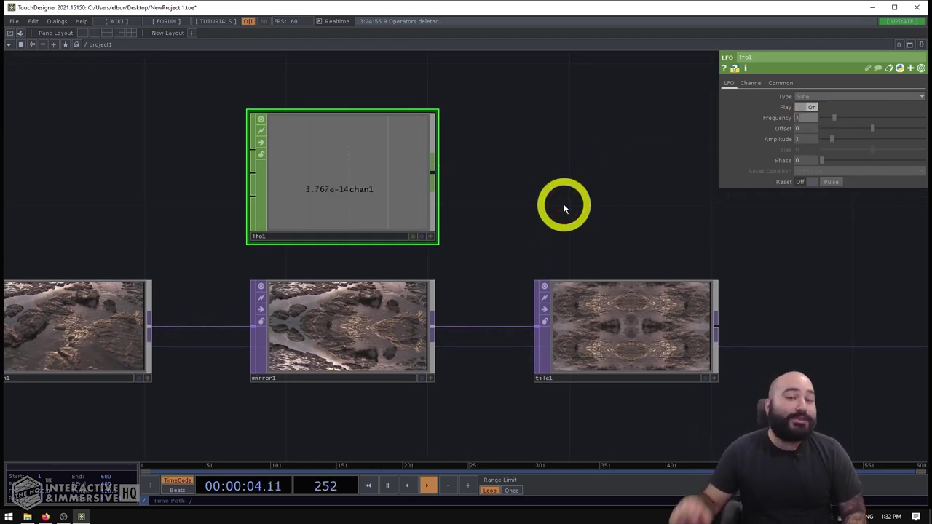
type("0.00")
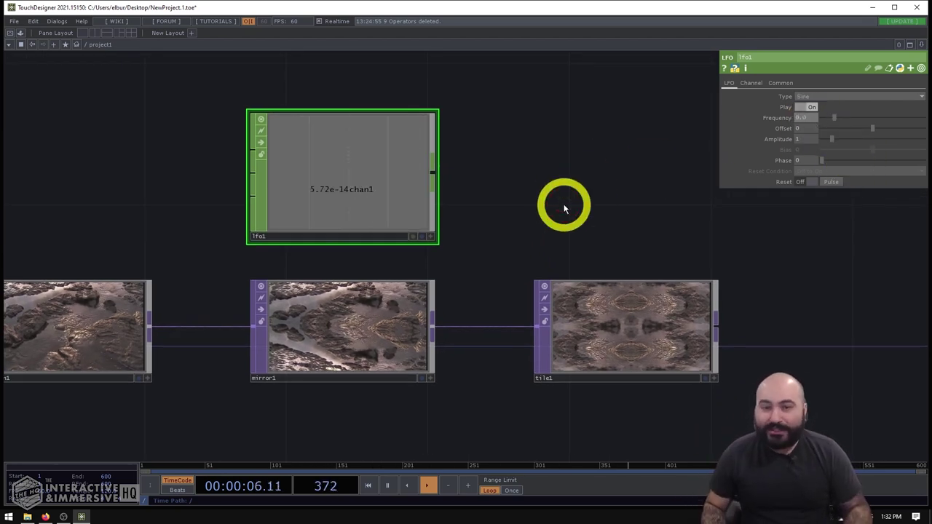
type("5")
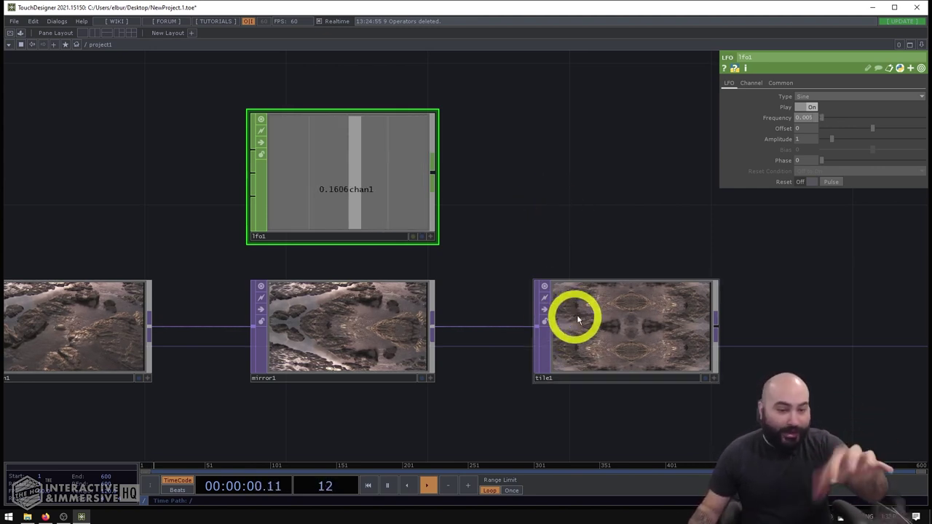
Shift lfo1 aside and append a Math CHOP to its output.
left_click_drag(364, 186, 259, 185)
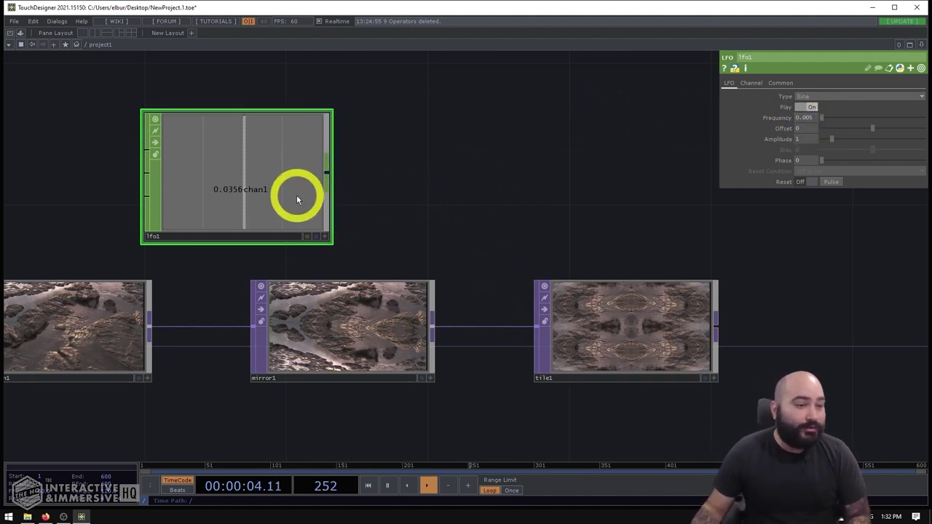
left_click(323, 171)
type("math")
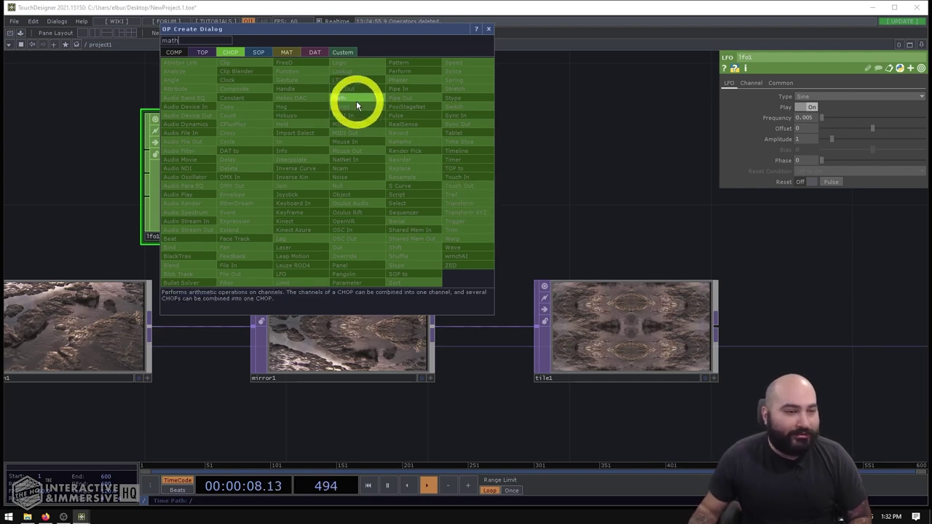
left_click(356, 102)
left_click(460, 159)
Set the lower From Range value of math1 to -1 to match the LFO's output range.
left_click(216, 151)
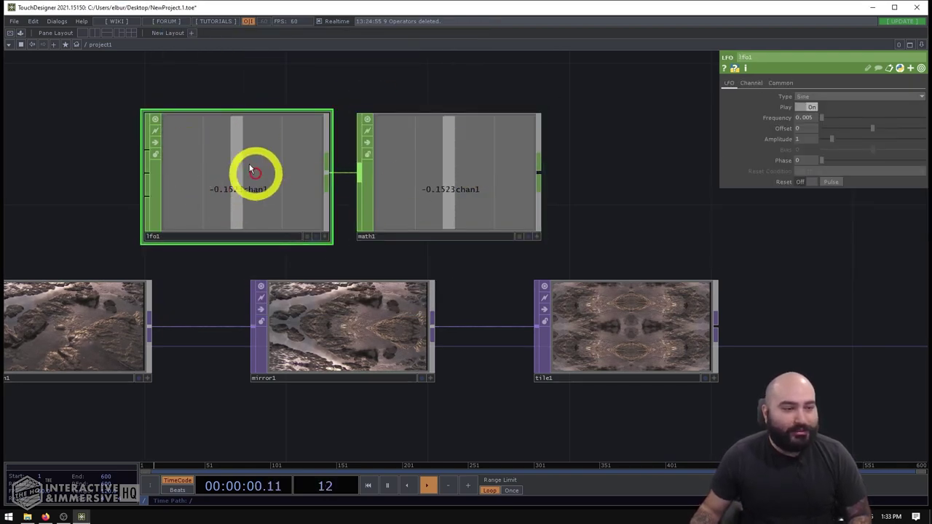
left_click(333, 309)
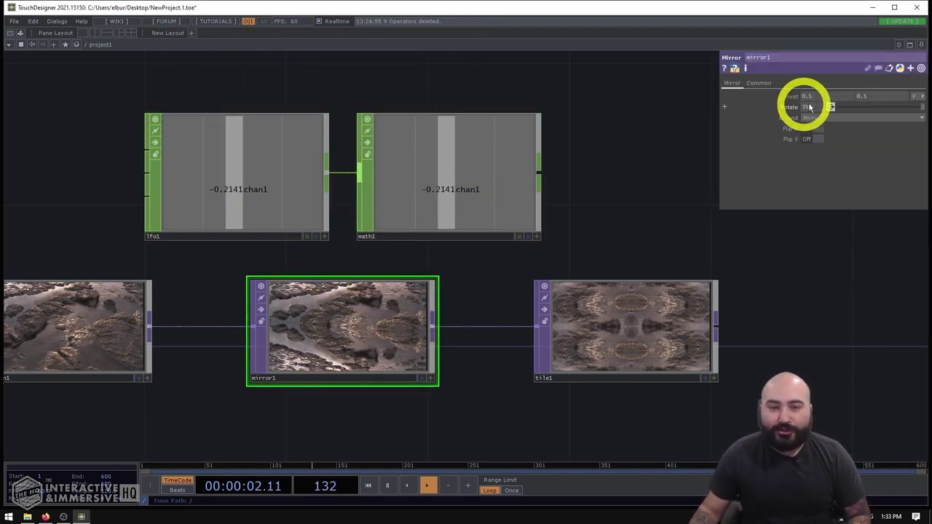
left_click(453, 182)
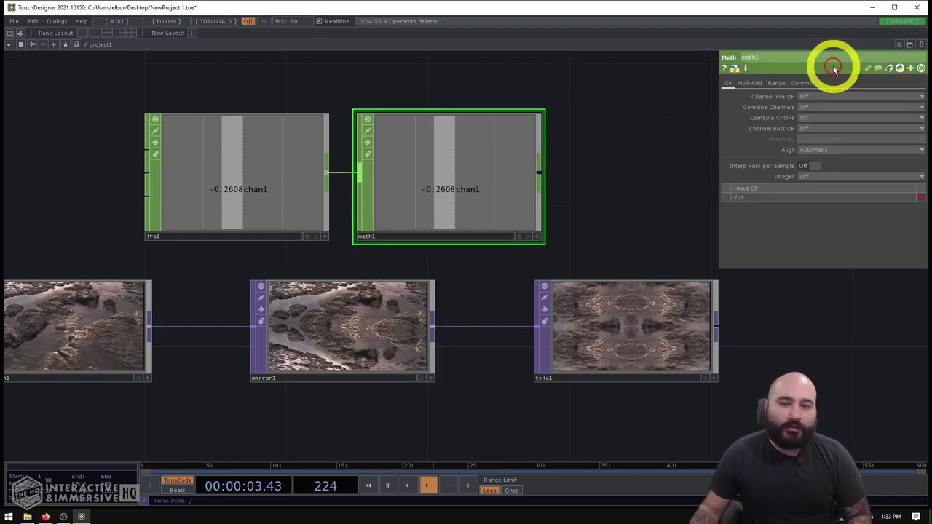
left_click(776, 84)
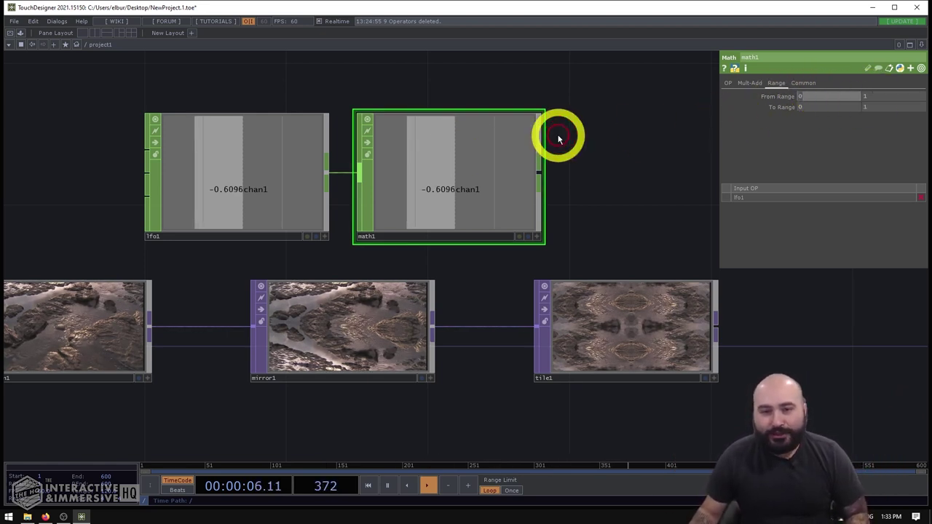
type("-1")
key("Return")
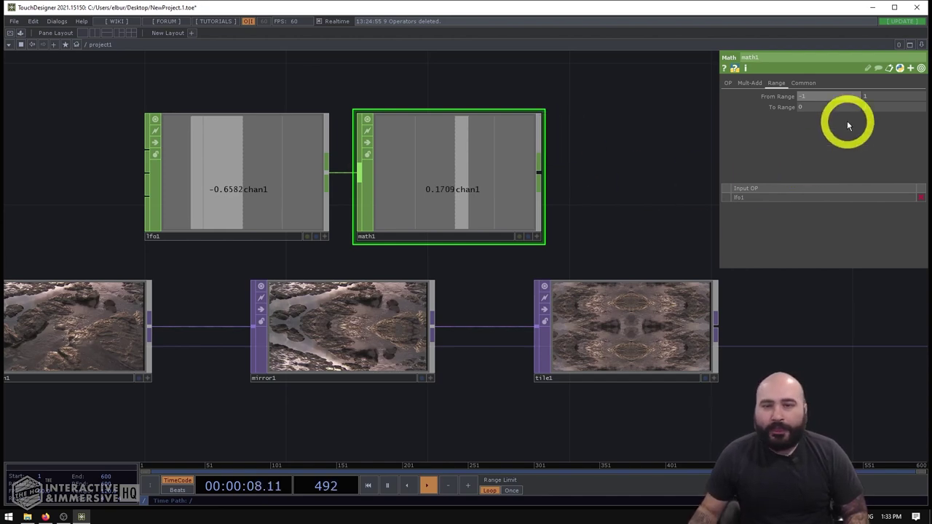
Check the extent of mirror1's Rotate slider and set the upper To Range value of math1 to 360.
left_click(371, 314)
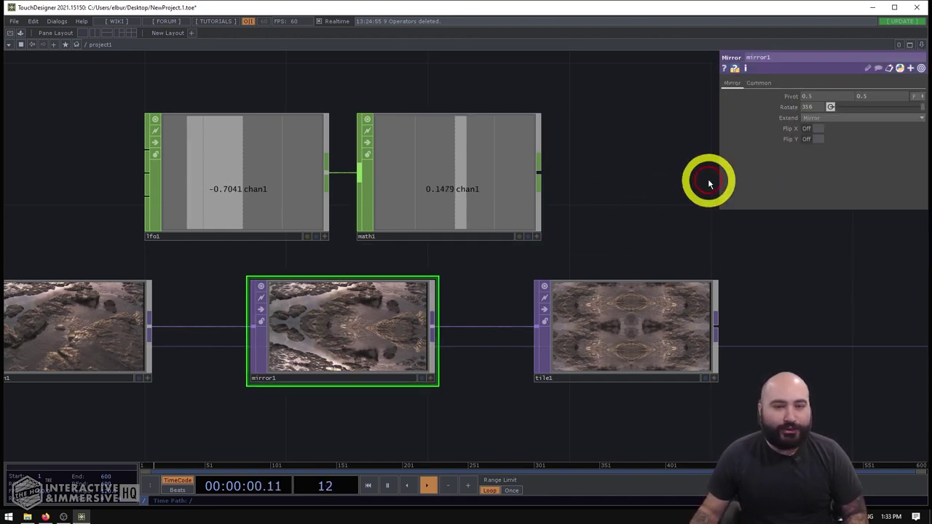
left_click_drag(845, 111, 925, 106)
left_click(502, 186)
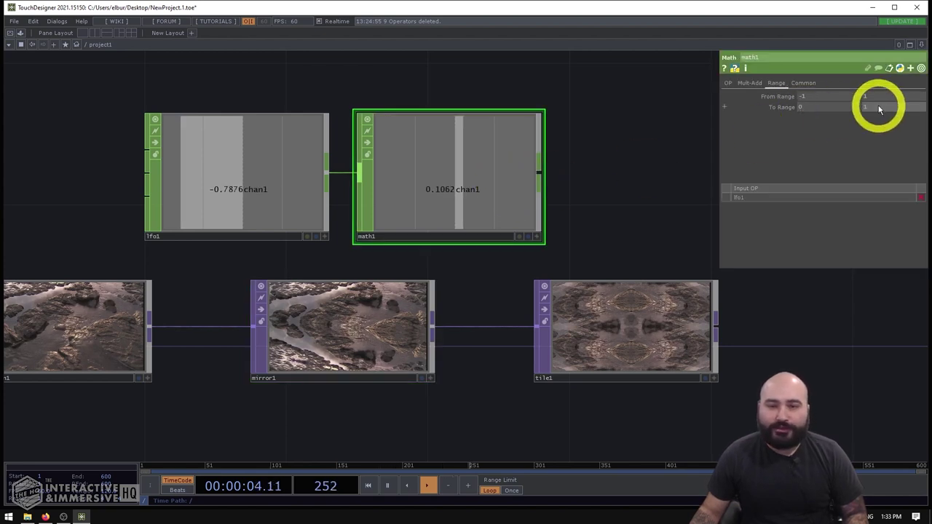
type("360")
key("Return")
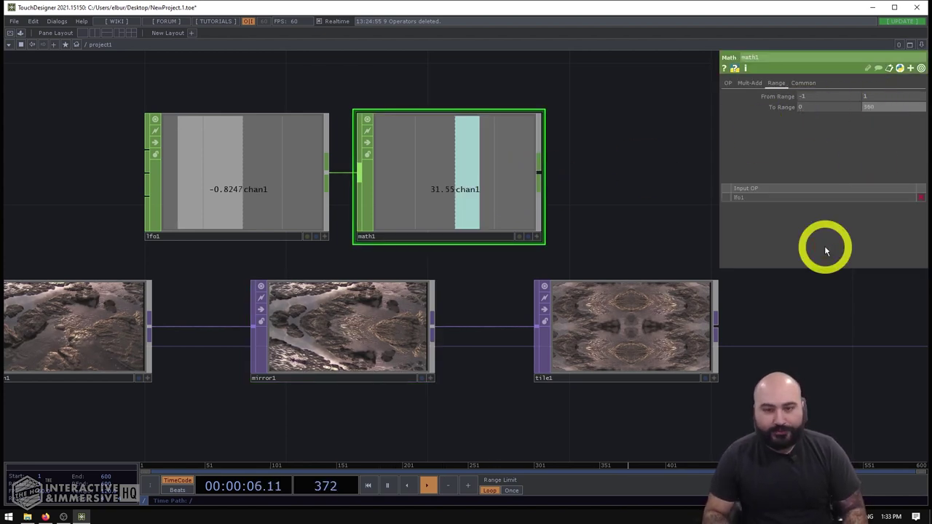
Append a Null CHOP after math1 and move the three CHOPs together so that null1 sits above mirror1.
left_click_drag(533, 223, 402, 252)
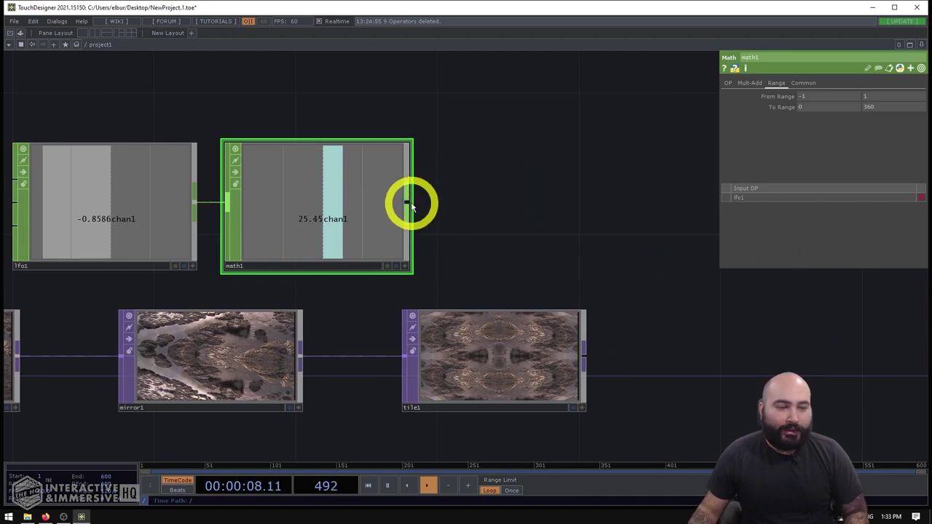
right_click(411, 207)
left_click(454, 212)
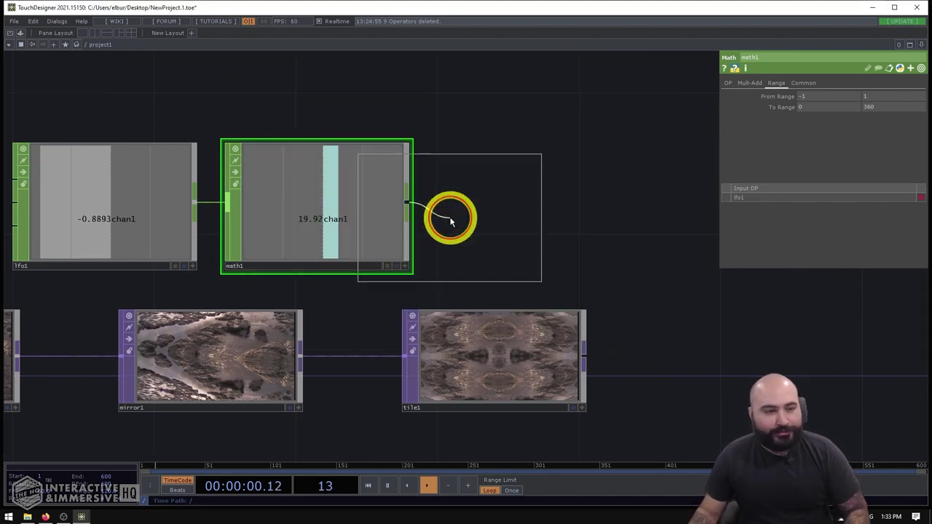
left_click(530, 202)
scroll(528, 205, "down", 2)
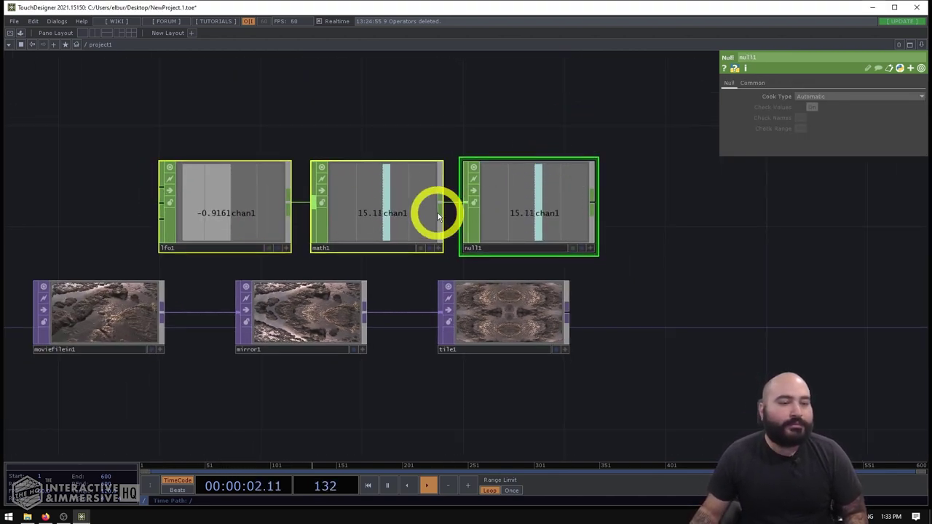
left_click_drag(520, 217, 294, 186)
left_click_drag(448, 201, 493, 181)
Make null1's viewer active, drive mirror1's Rotate with its chan1 channel, and view the animated result in tile1.
scroll(383, 182, "up", 4)
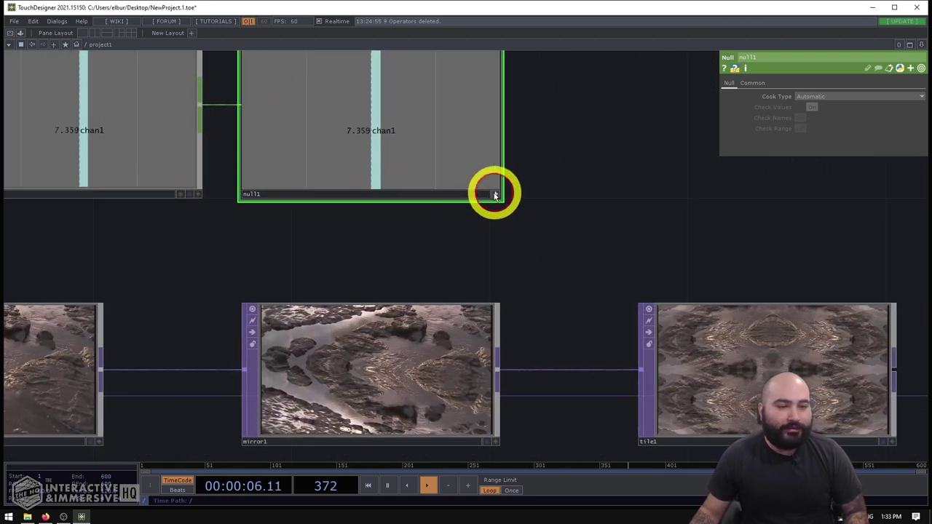
left_click(427, 355)
scroll(427, 357, "down", 3)
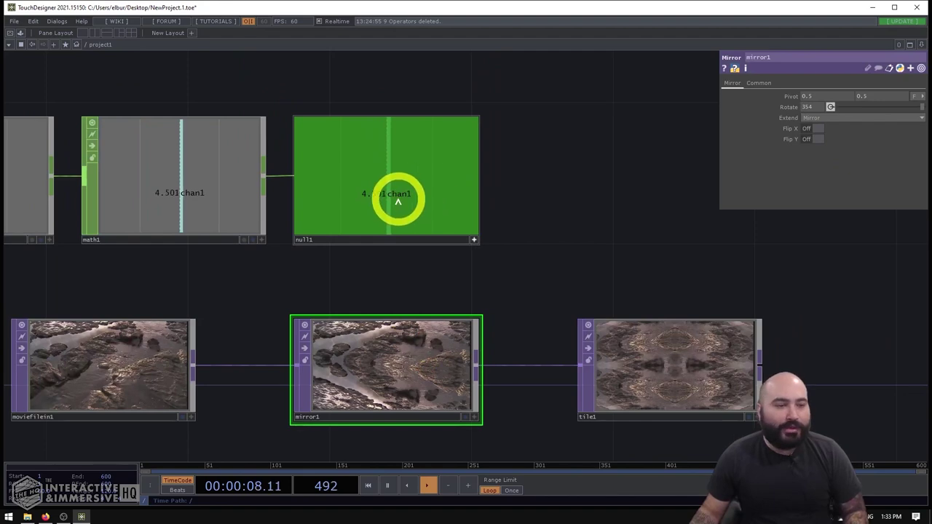
left_click_drag(398, 198, 727, 133)
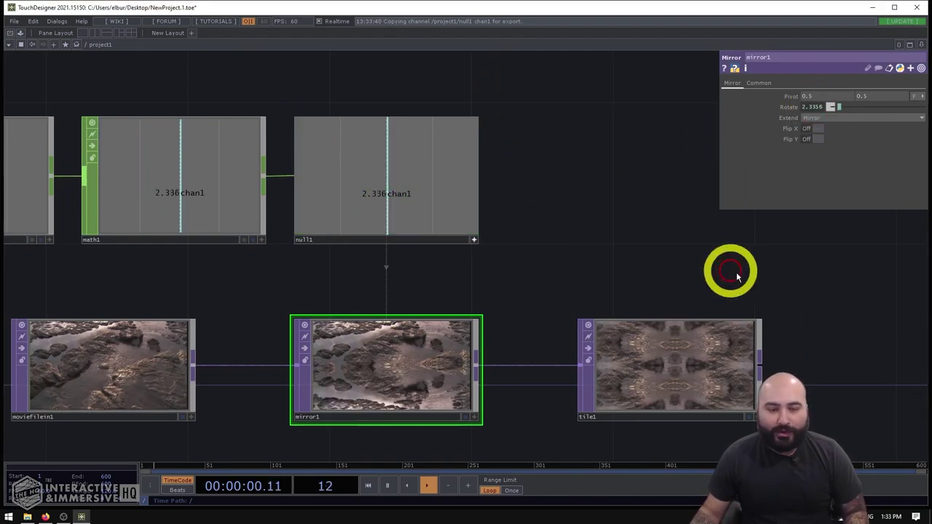
left_click_drag(823, 303, 657, 164)
scroll(657, 165, "up", 4)
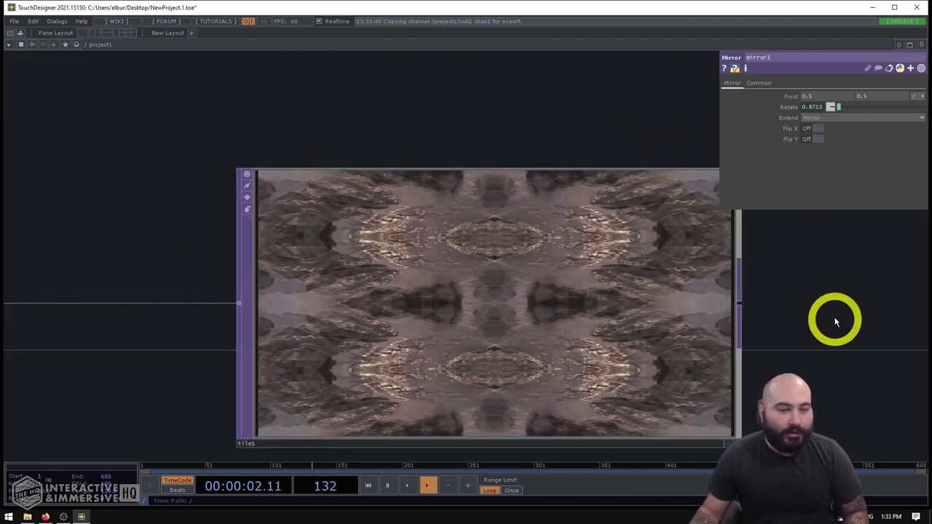
Examine the animated kaleidoscope pattern in tile1 while mirror1's rotation changes, and return to the whole operator chain.
left_click_drag(832, 311, 760, 228)
scroll(595, 194, "up", 4)
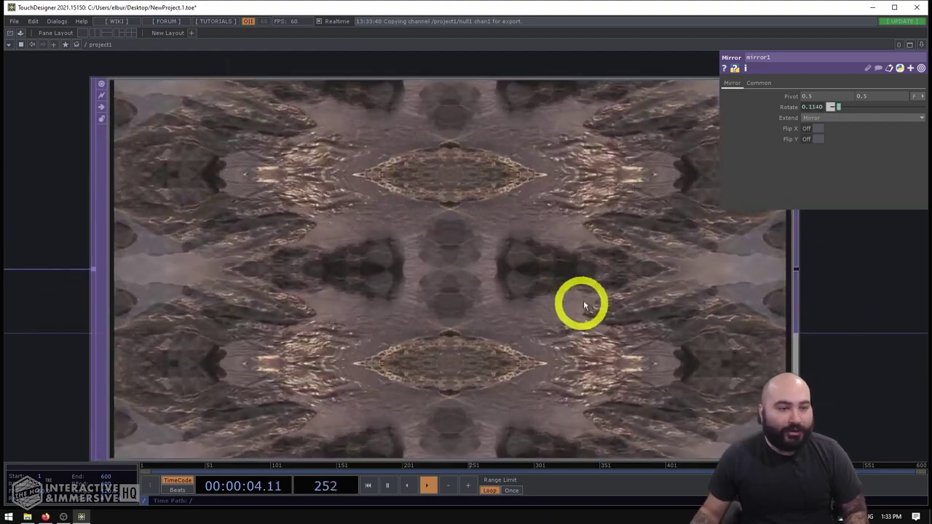
scroll(577, 300, "down", 3)
scroll(522, 284, "up", 3)
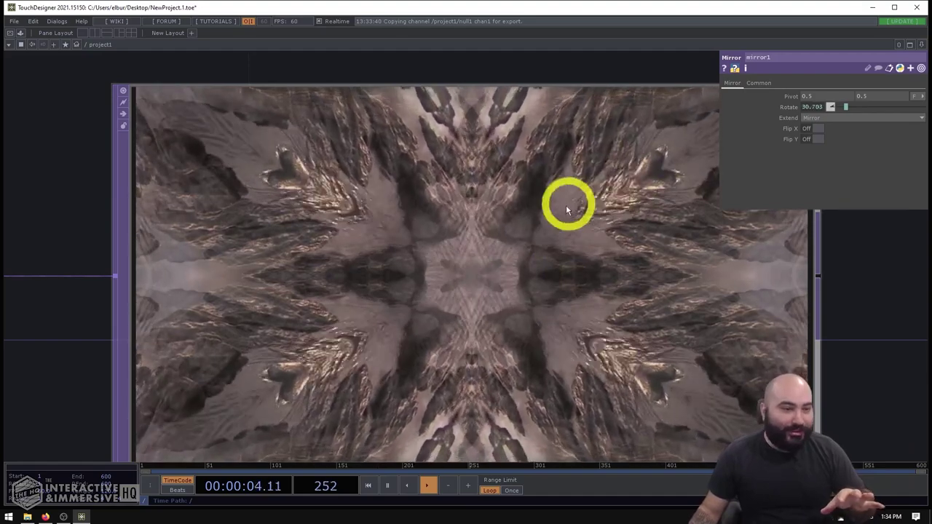
scroll(682, 412, "down", 2)
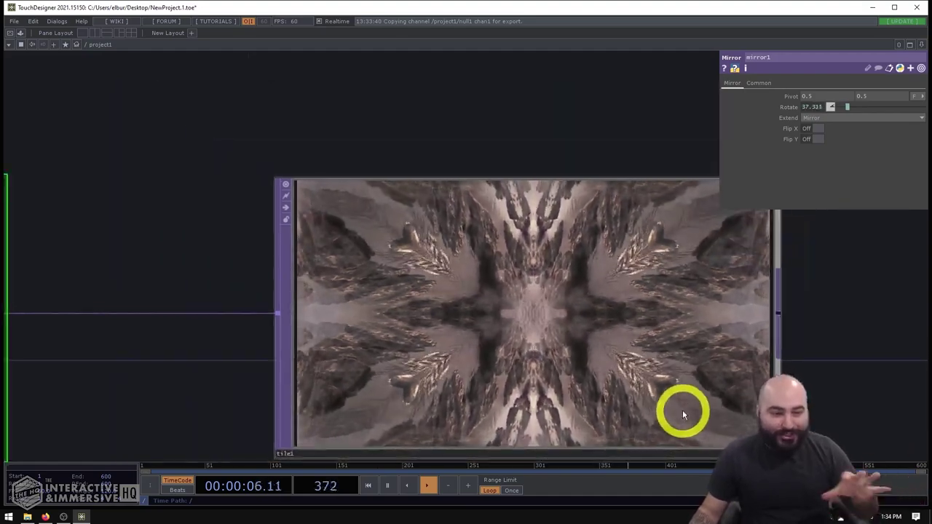
scroll(823, 411, "up", 3)
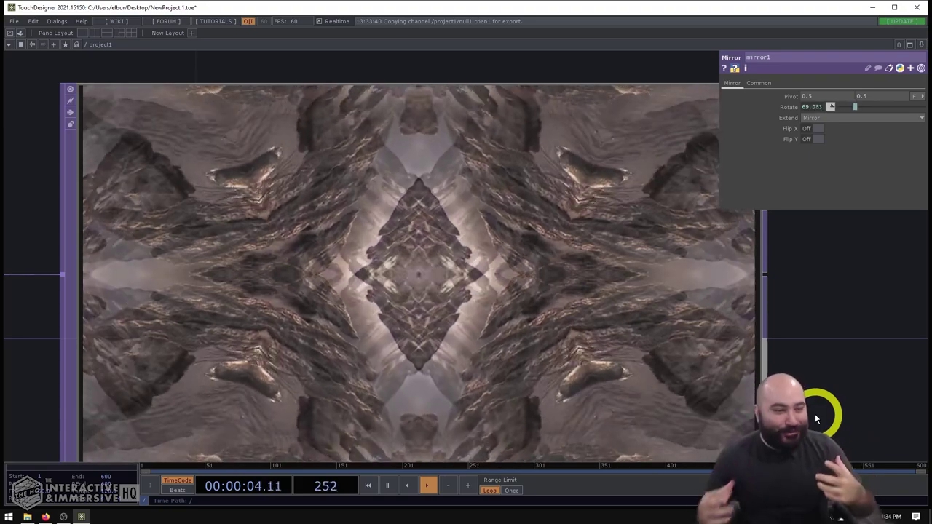
scroll(825, 401, "down", 2)
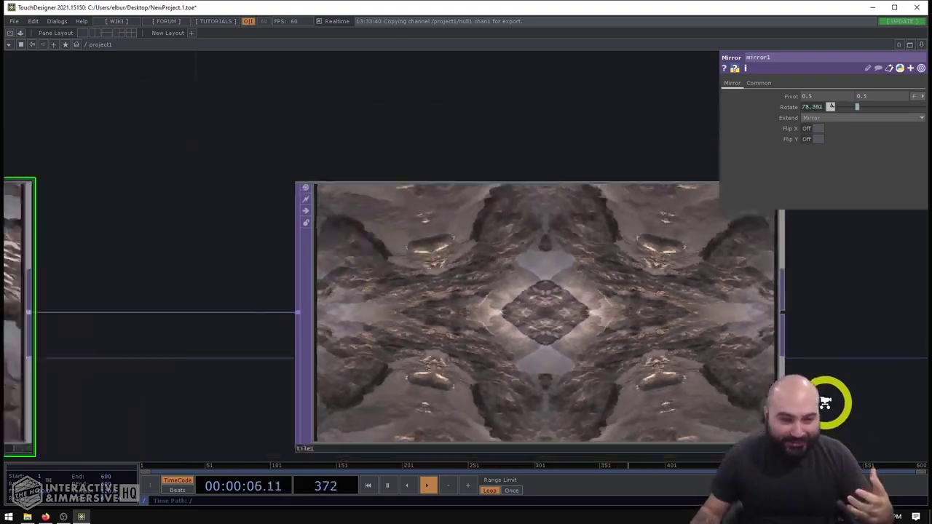
scroll(825, 401, "down", 3)
left_click_drag(259, 419, 316, 341)
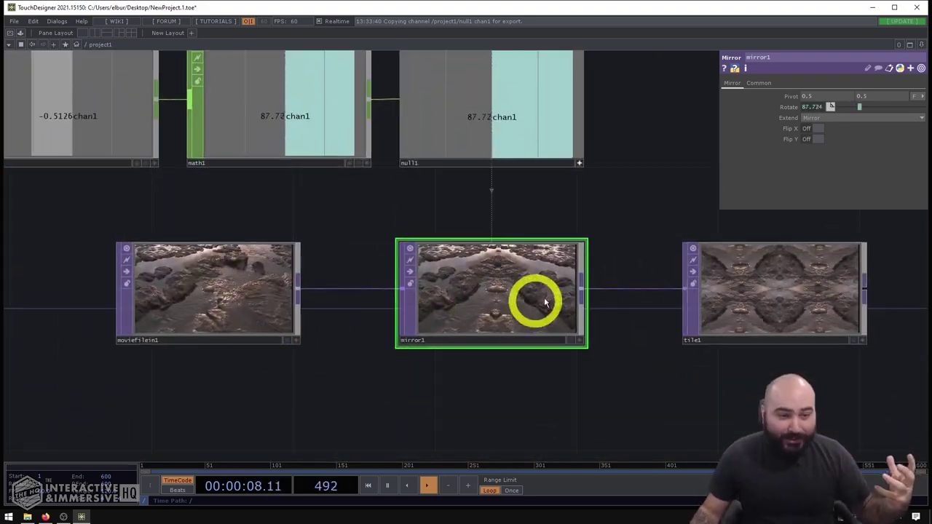
Turn on Flip X for tile1 and toggle Flip Y on and off to compare the patterns.
left_click(761, 301)
left_click_drag(736, 385, 527, 260)
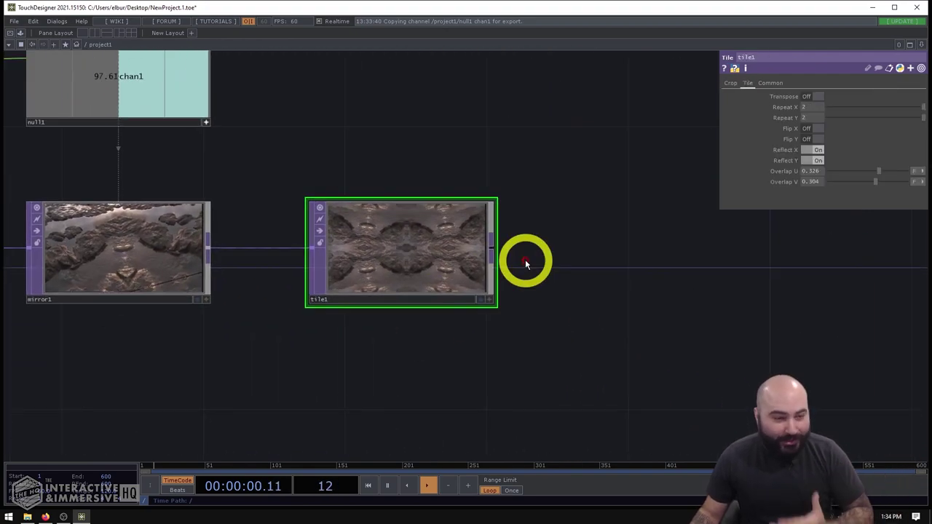
scroll(413, 248, "up", 2)
scroll(337, 272, "up", 3)
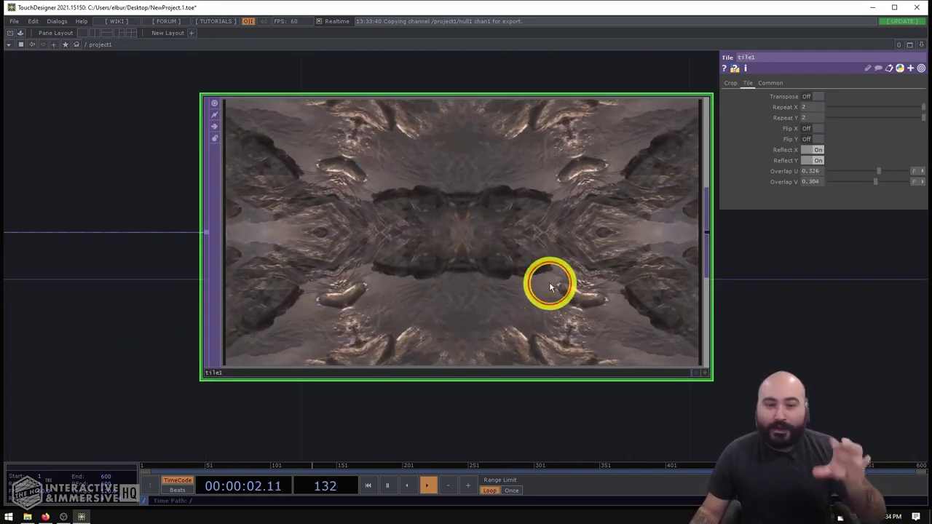
scroll(549, 235, "up", 1)
scroll(549, 238, "down", 1)
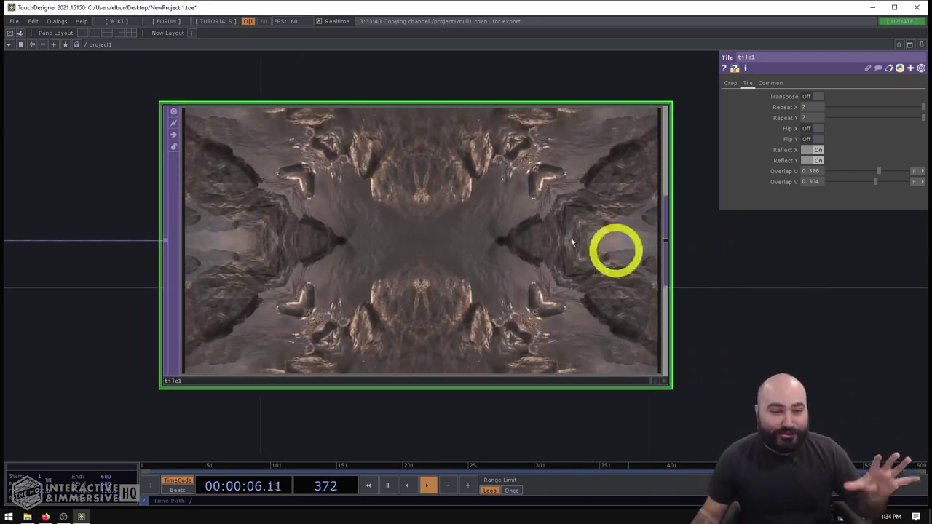
scroll(409, 183, "up", 1)
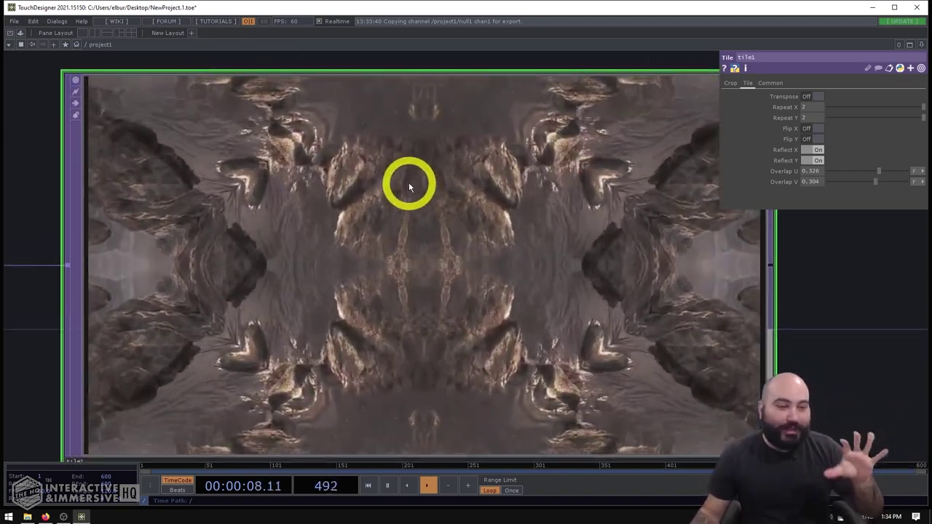
scroll(409, 183, "down", 1)
scroll(400, 187, "up", 1)
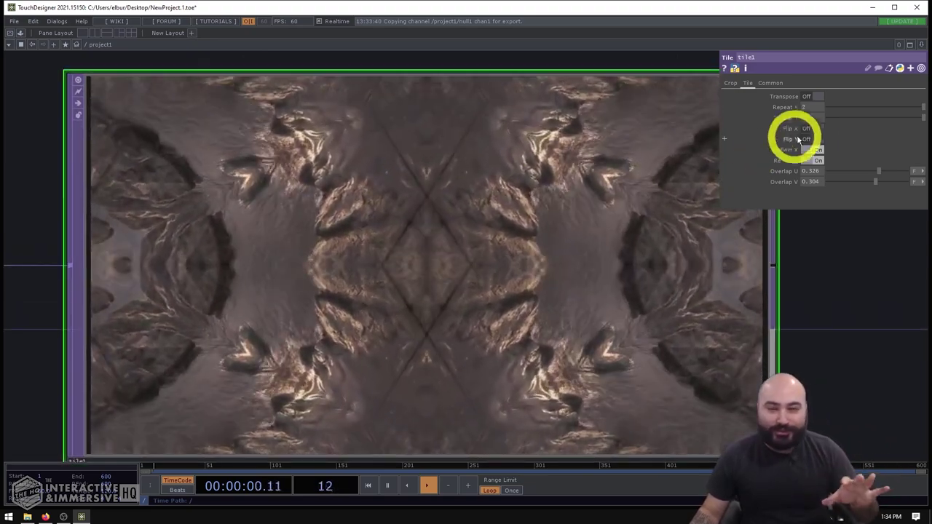
left_click(809, 138)
left_click(807, 129)
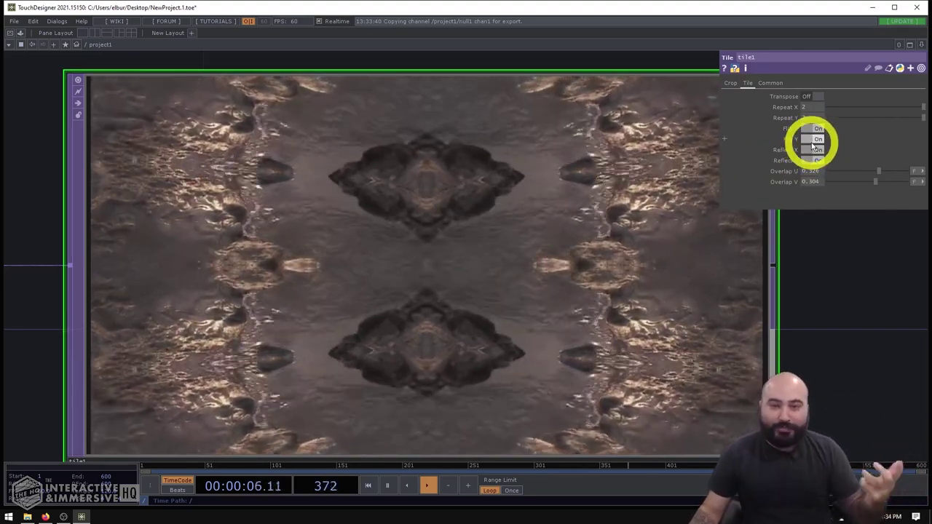
left_click(812, 140)
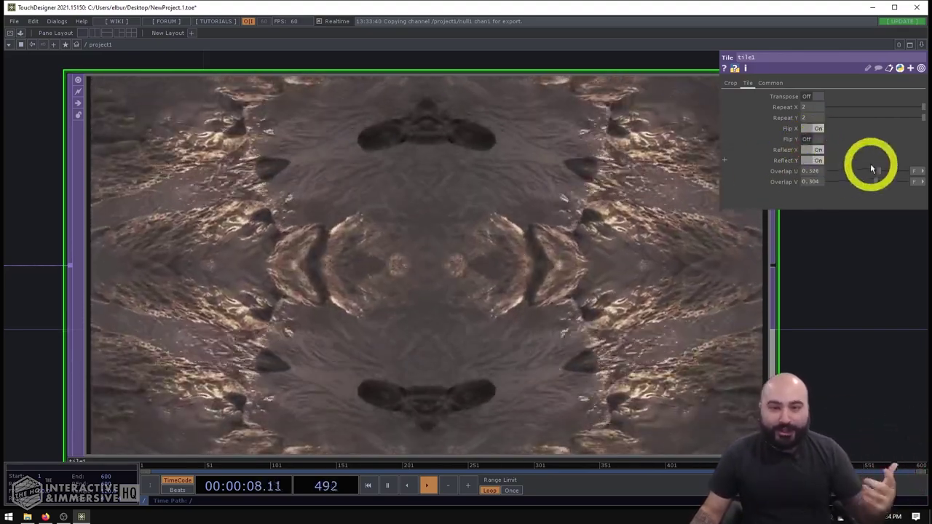
Try tile1's Overlap U and Overlap V at 0.5 and set both to 0.
left_click_drag(871, 169, 801, 173)
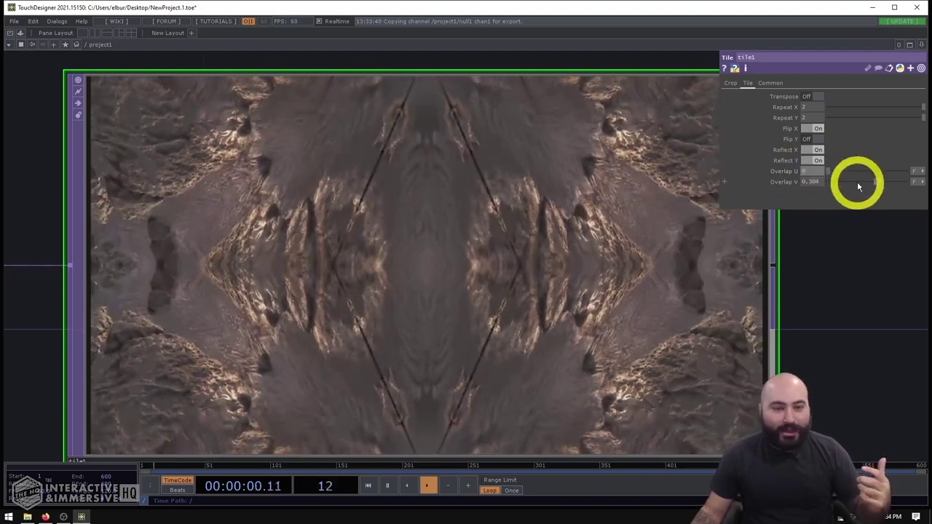
left_click_drag(858, 186, 799, 187)
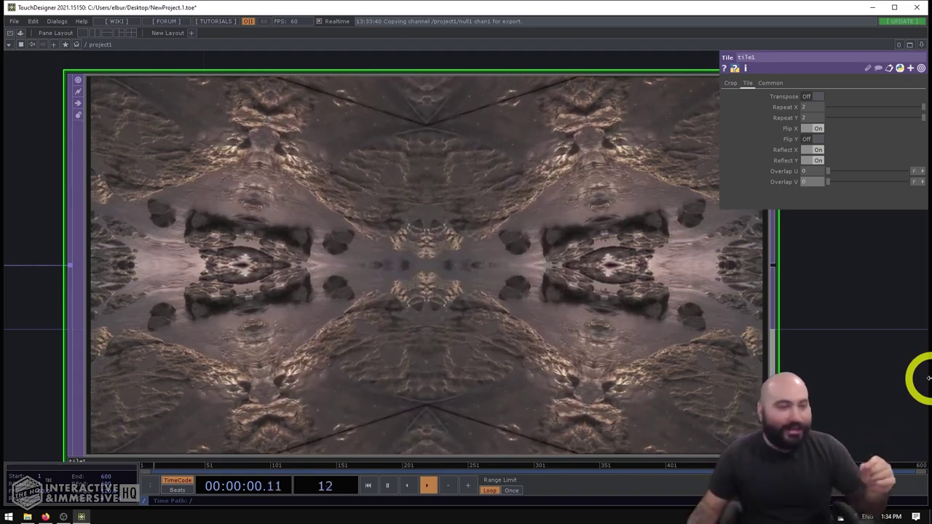
left_click_drag(827, 171, 923, 169)
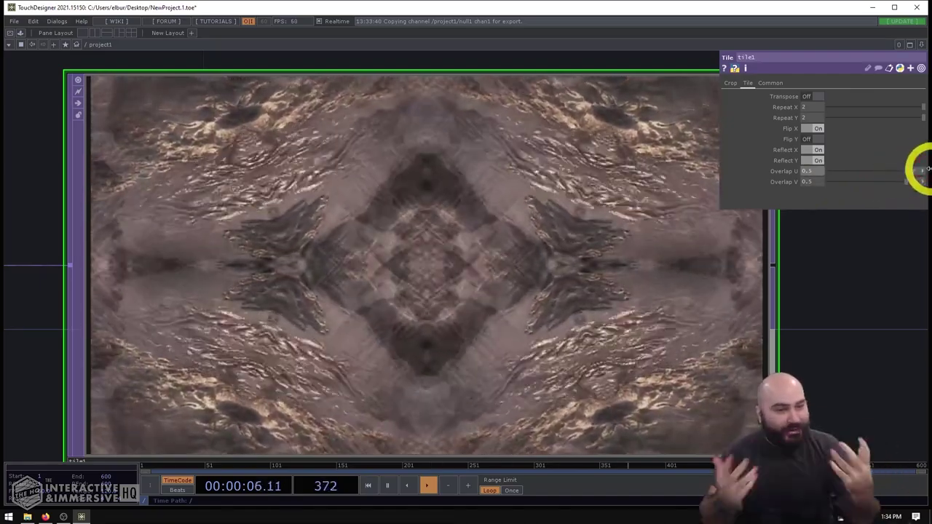
mouse_move(826, 170)
left_mouse_down()
mouse_move(807, 173)
mouse_move(816, 181)
left_mouse_up()
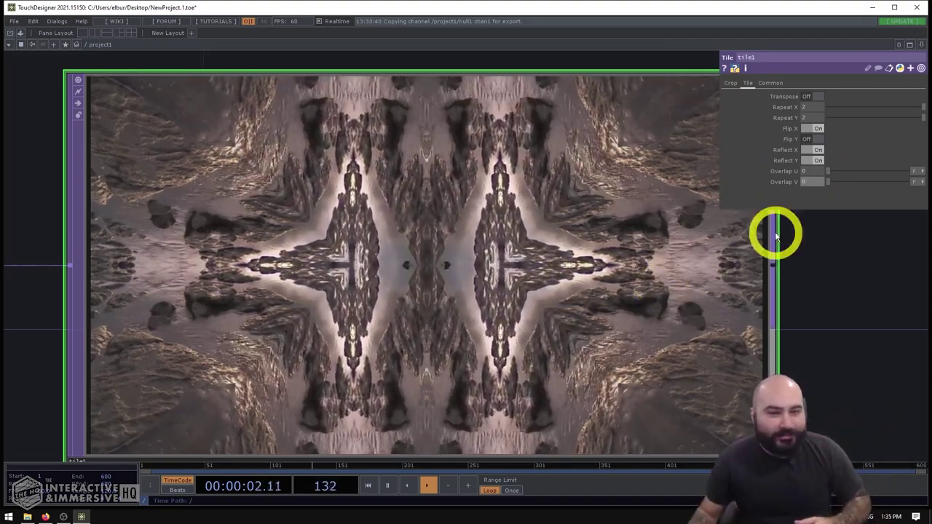
Try an Overlap U of 0.186 on tile1 while toggling Flip Y, and return Overlap U to 0.
left_click_drag(827, 175, 852, 173)
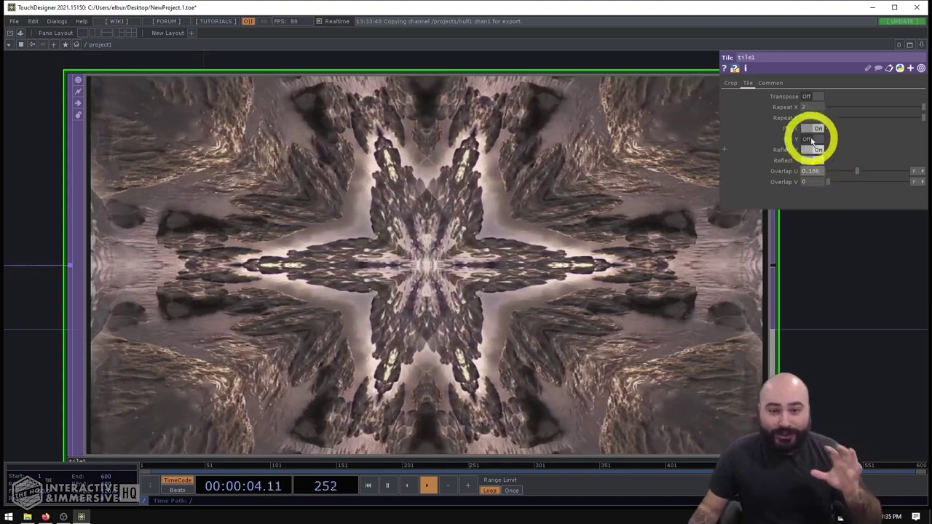
left_click(811, 141)
left_click(811, 140)
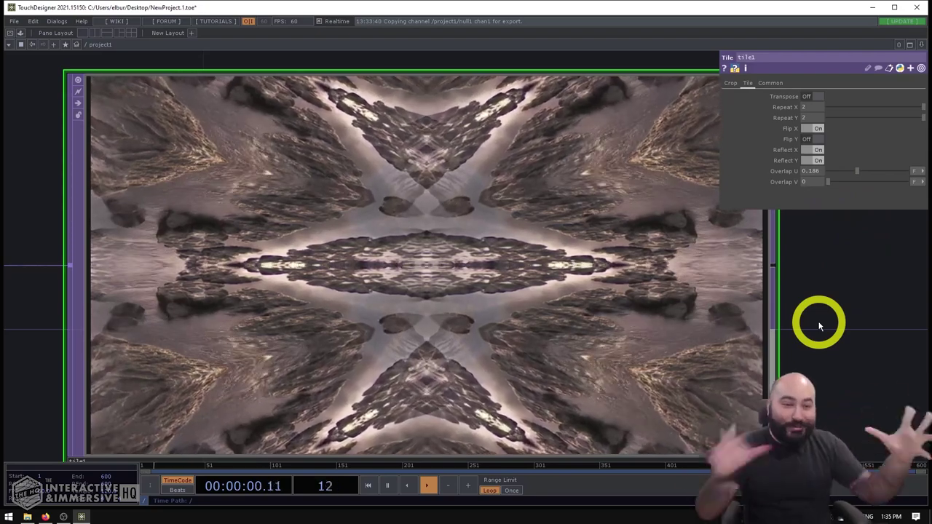
scroll(801, 308, "down", 5)
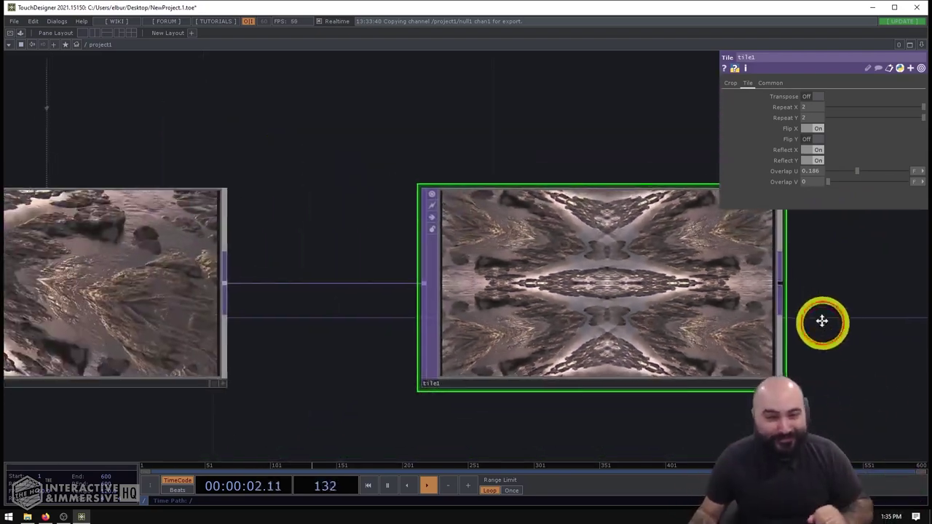
scroll(799, 294, "up", 3)
scroll(799, 295, "down", 3)
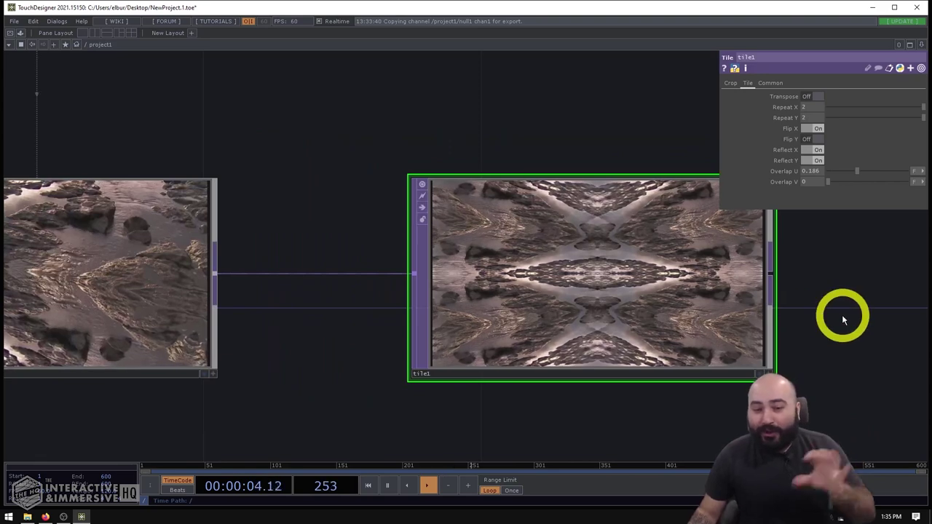
left_click_drag(836, 315, 757, 288)
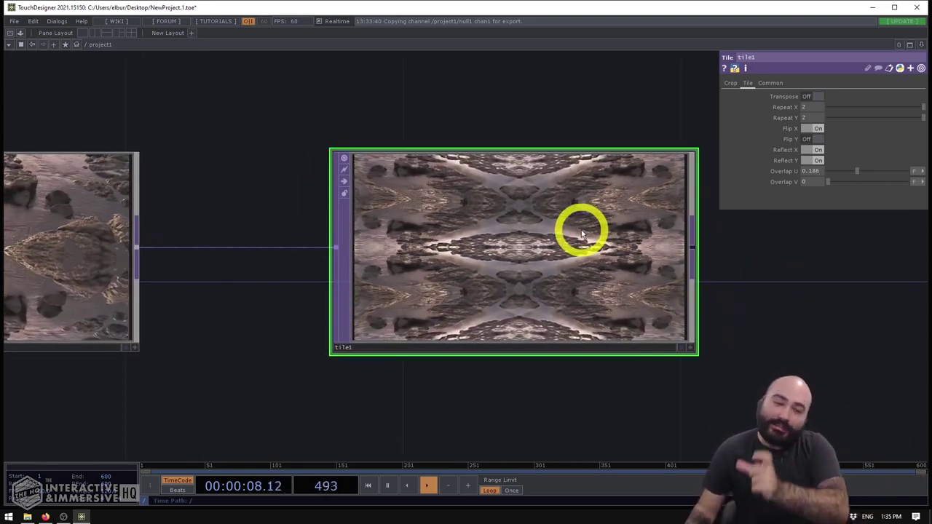
scroll(554, 251, "up", 2)
scroll(540, 277, "up", 1)
left_click_drag(845, 171, 664, 202)
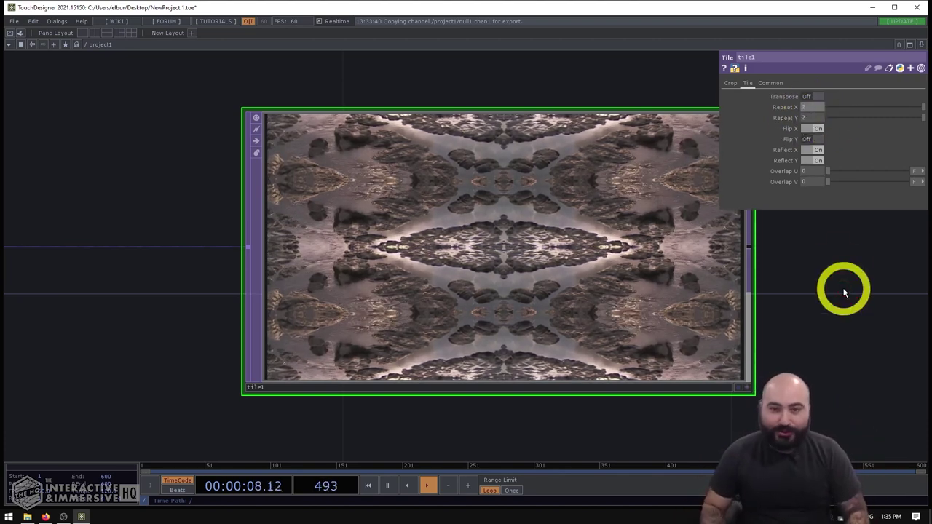
Inspect tile1's node information for its resolution and cook times.
left_click(861, 332)
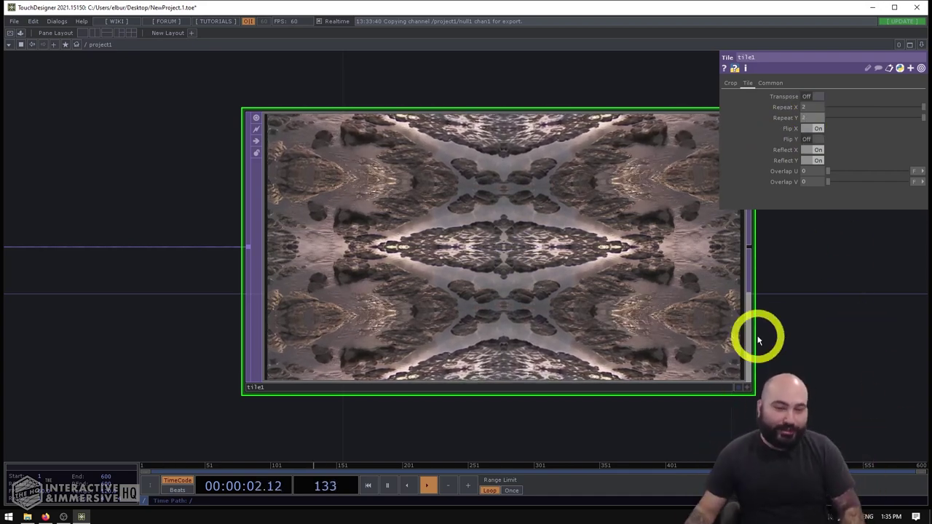
left_click_drag(753, 333, 592, 331)
scroll(592, 332, "down", 3)
middle_click_drag(492, 291, 593, 284)
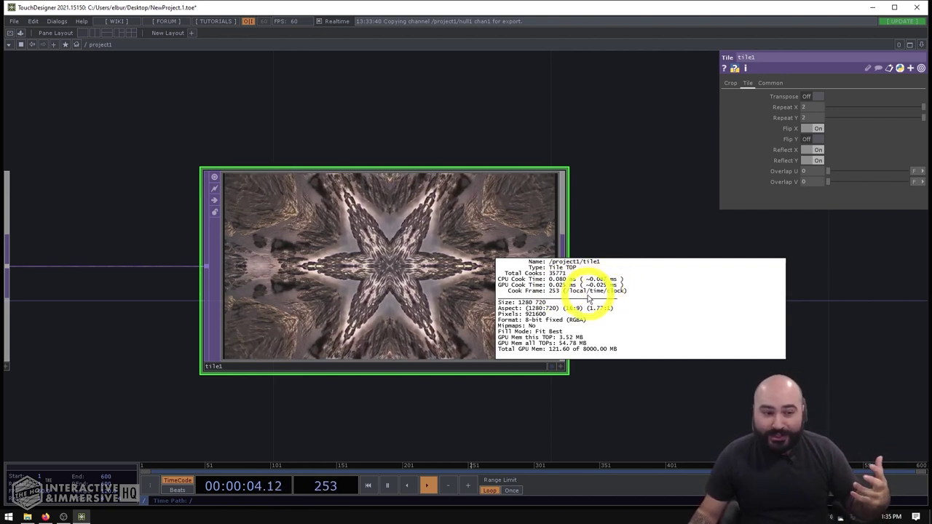
left_click_drag(637, 254, 577, 218)
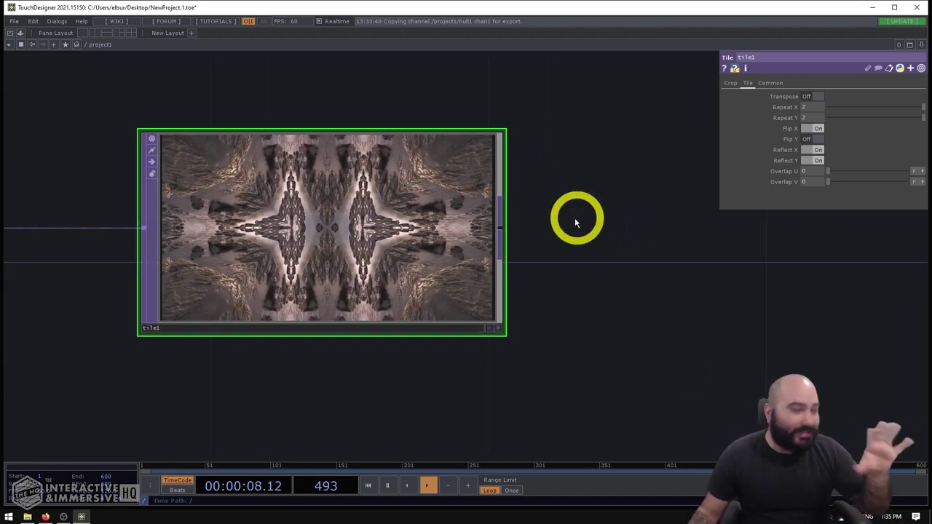
Add a second Tile TOP after tile1 and connect tile1's output to its input.
scroll(530, 225, "down", 2)
key("Tab")
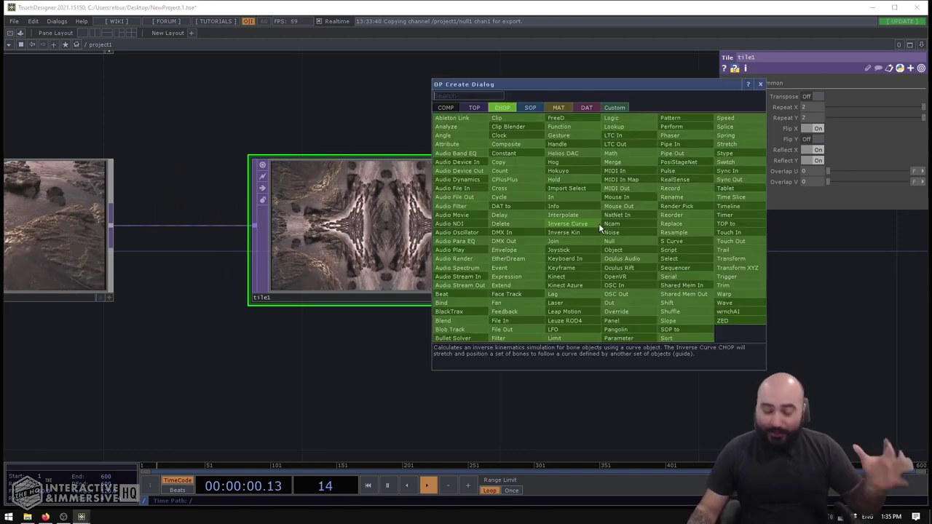
type("tile")
left_click(479, 110)
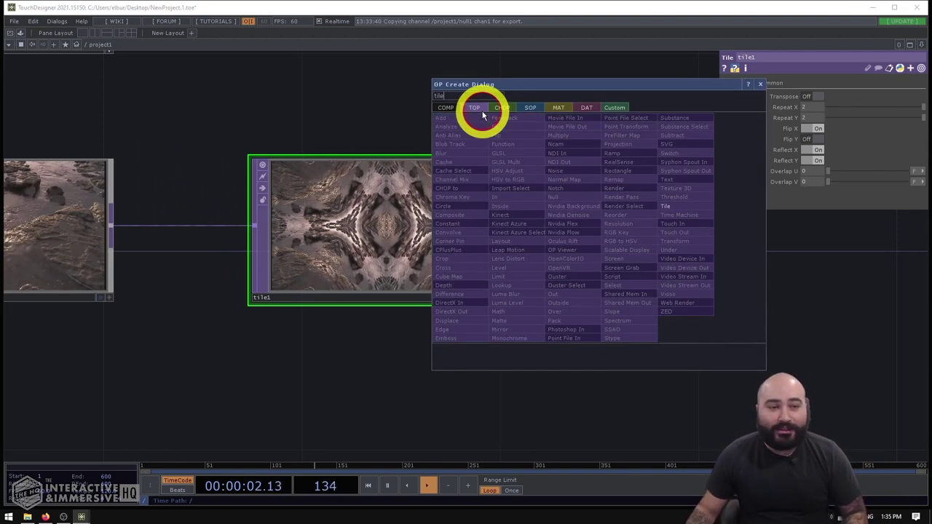
left_click(664, 216)
left_click(690, 222)
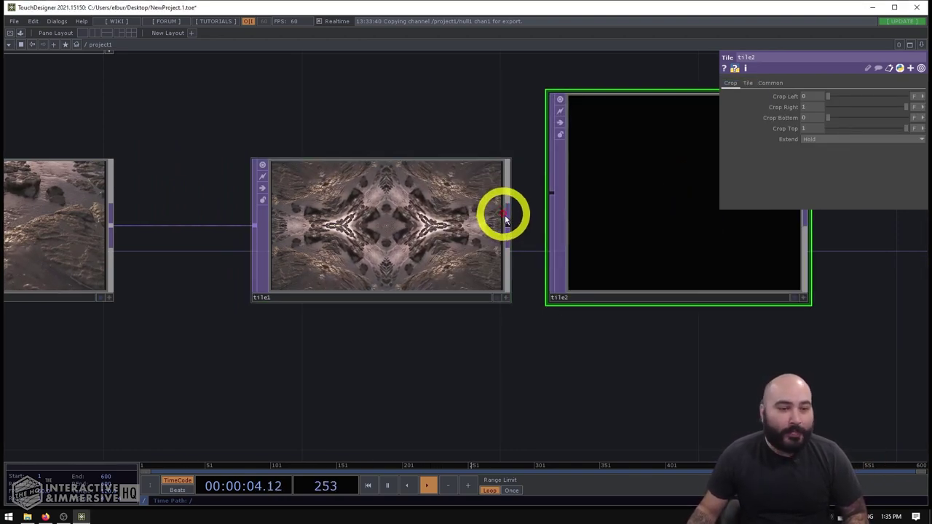
left_click_drag(547, 197, 551, 195)
Move the tile2 node level with tile1 and view its tiled output up close.
left_click_drag(653, 372, 561, 362)
left_click_drag(605, 263, 612, 291)
scroll(616, 214, "up", 3)
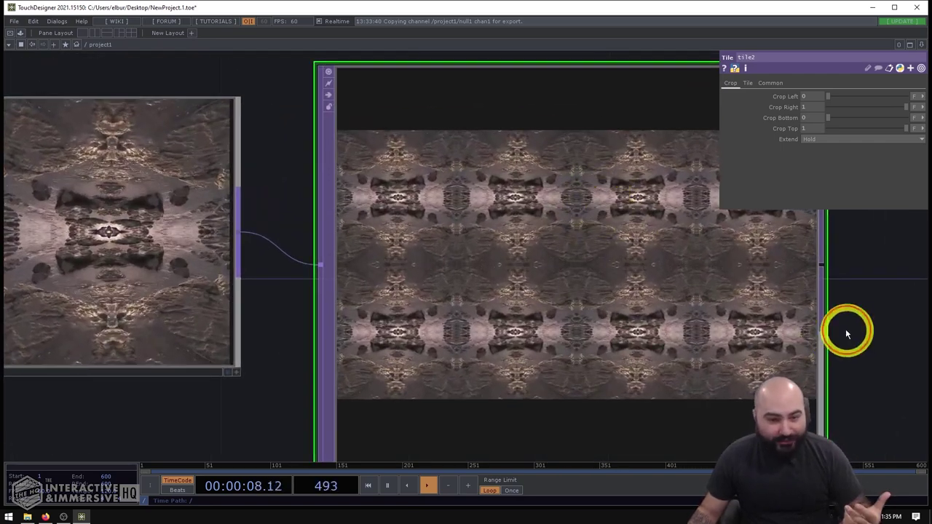
scroll(728, 405, "up", 1)
left_click(707, 426)
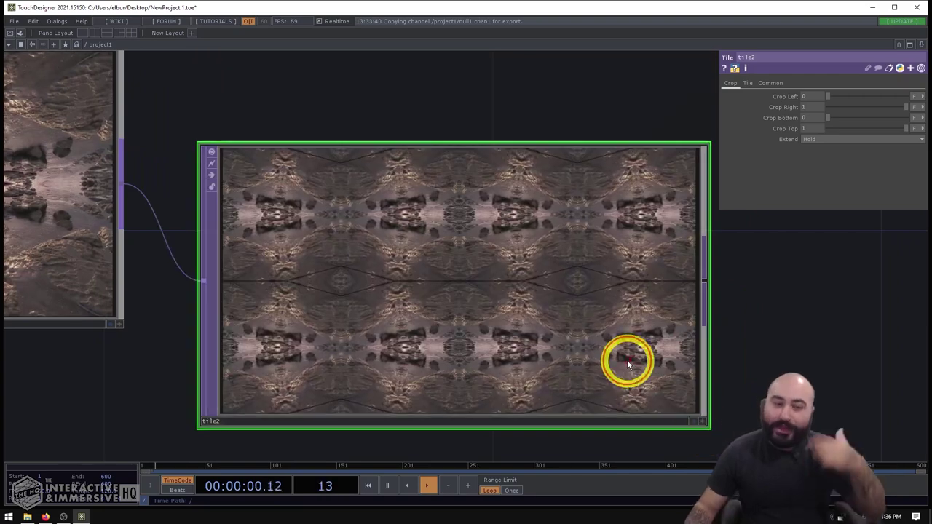
left_click_drag(628, 362, 629, 294)
left_click_drag(738, 285, 798, 348)
scroll(624, 249, "up", 3)
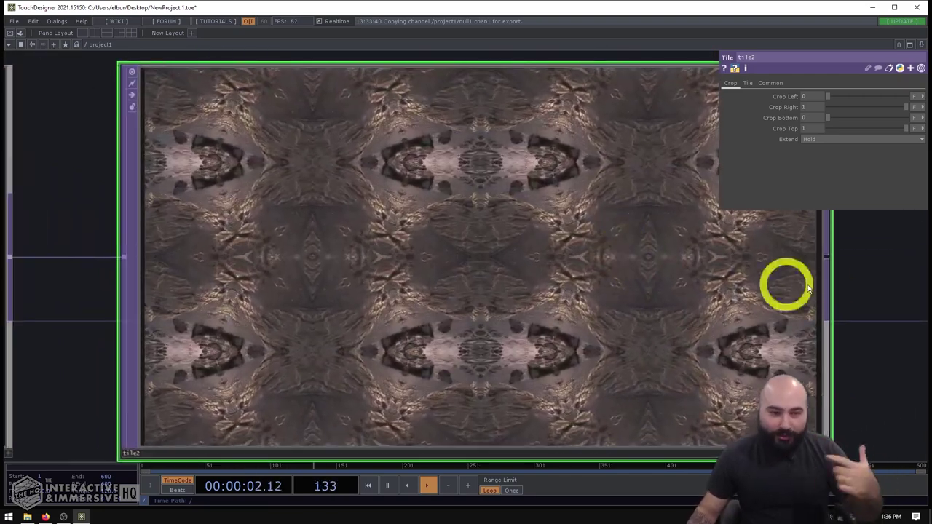
Set tile2's Overlap U to 0.286 and Overlap V to 0.295.
left_click_drag(848, 284, 770, 272)
left_click(748, 84)
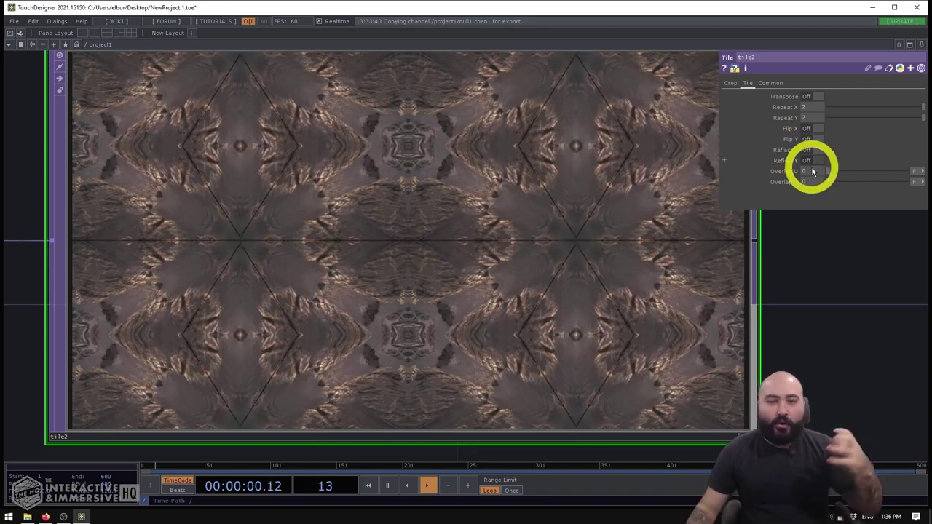
left_click_drag(827, 173, 867, 183)
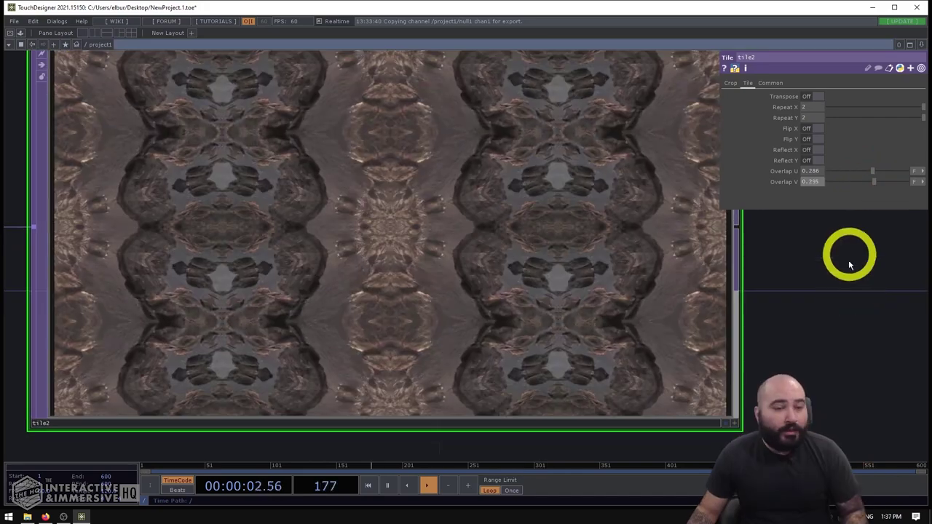
scroll(849, 286, "down", 4)
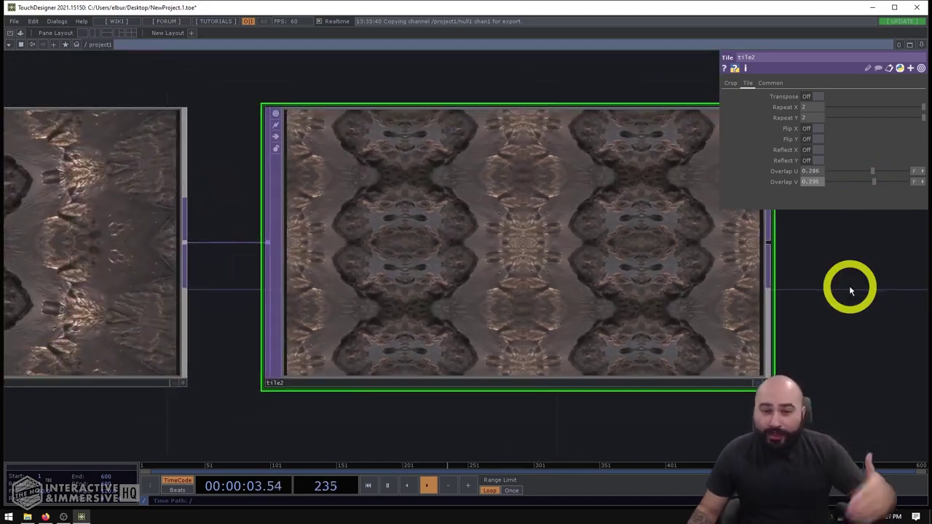
Set tile1's Overlap U to 0.311 and Overlap V to 0.363.
left_click_drag(848, 289, 758, 306)
scroll(758, 292, "down", 2)
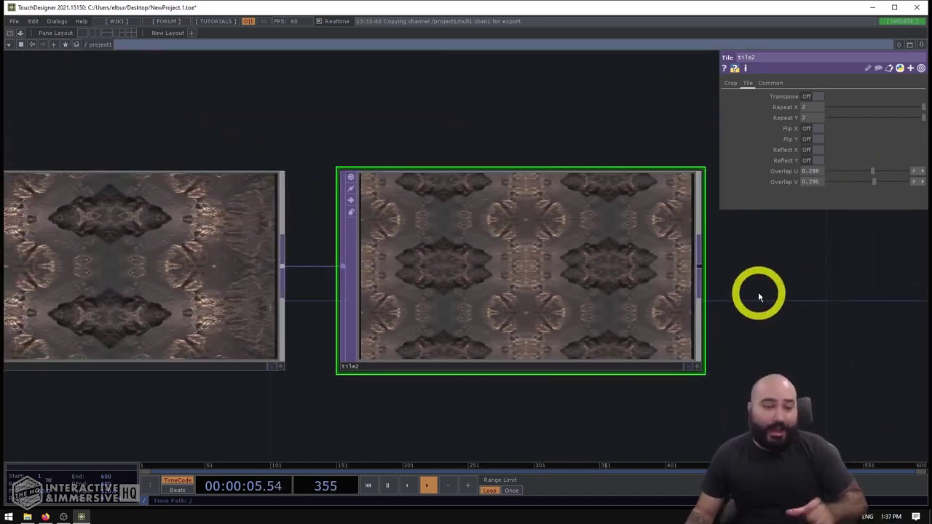
left_click(188, 273)
left_click_drag(827, 171, 884, 182)
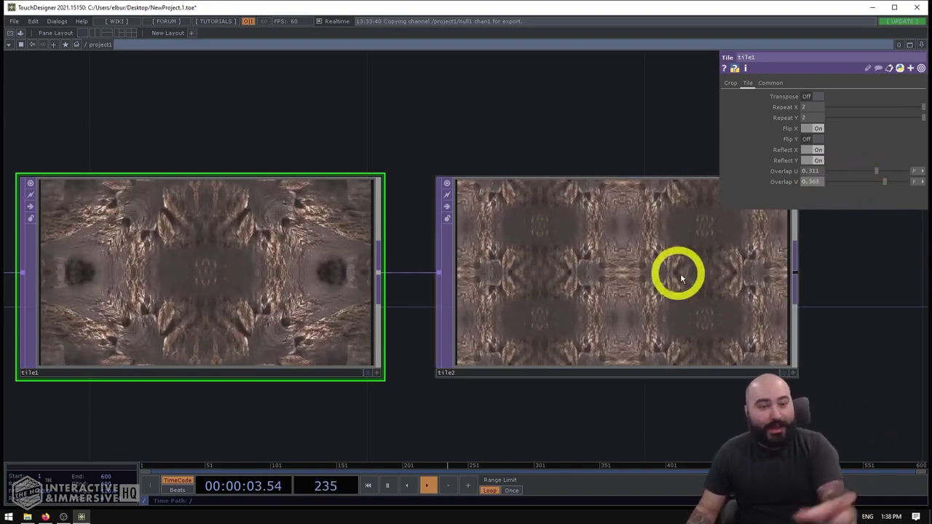
scroll(684, 277, "up", 3)
scroll(681, 284, "down", 5)
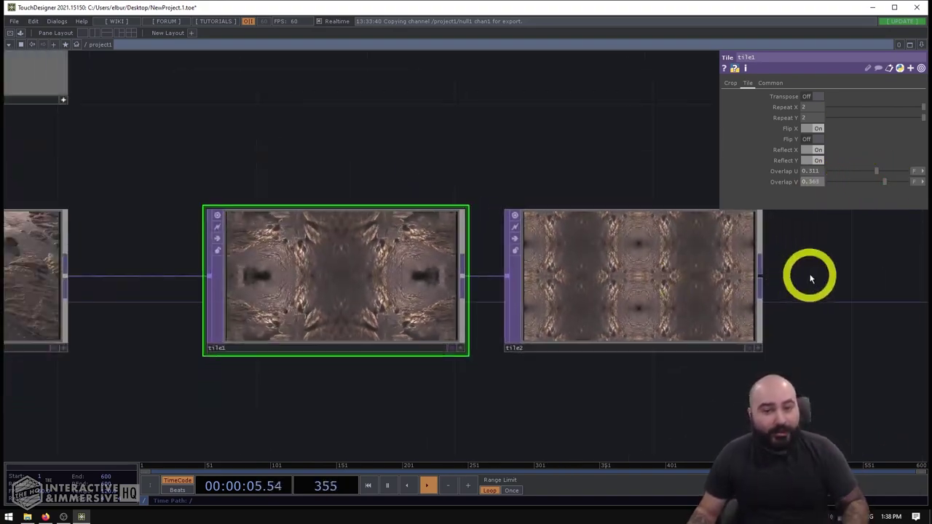
Add a third Tile TOP after tile2 and connect tile2's output to its input.
left_click_drag(811, 270, 612, 258)
left_click_drag(234, 410, 464, 394)
scroll(327, 214, "up", 5)
scroll(327, 214, "down", 2)
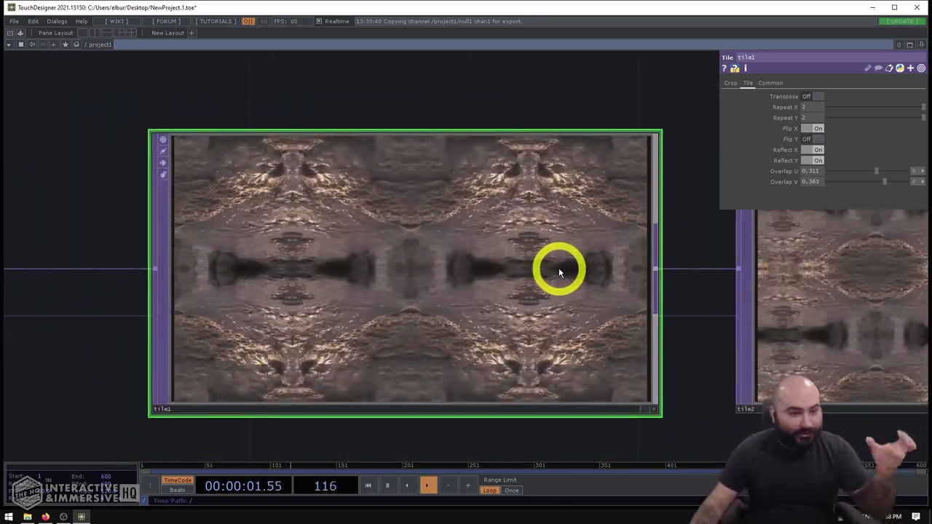
scroll(590, 353, "down", 3)
left_click_drag(698, 408, 575, 375)
scroll(624, 298, "up", 2)
left_click_drag(791, 322, 473, 241)
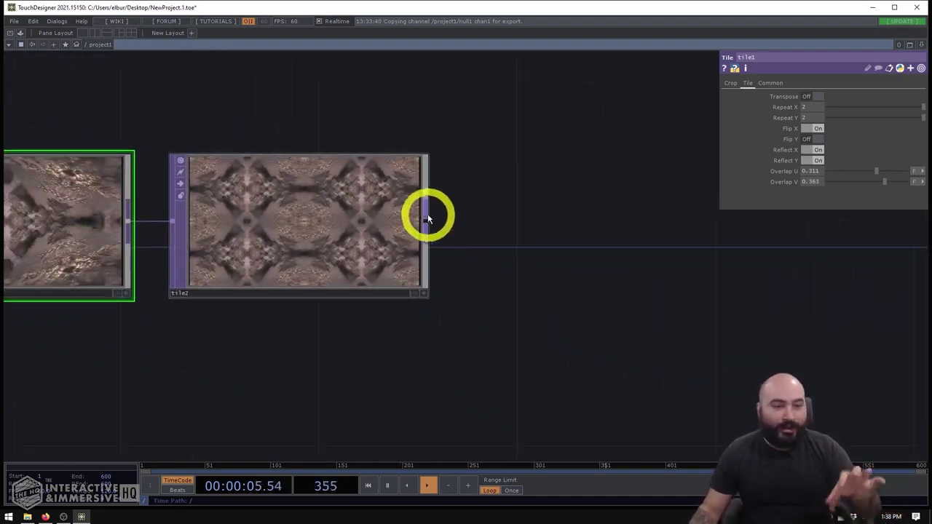
right_click(426, 217)
left_click(490, 196)
left_click(597, 218)
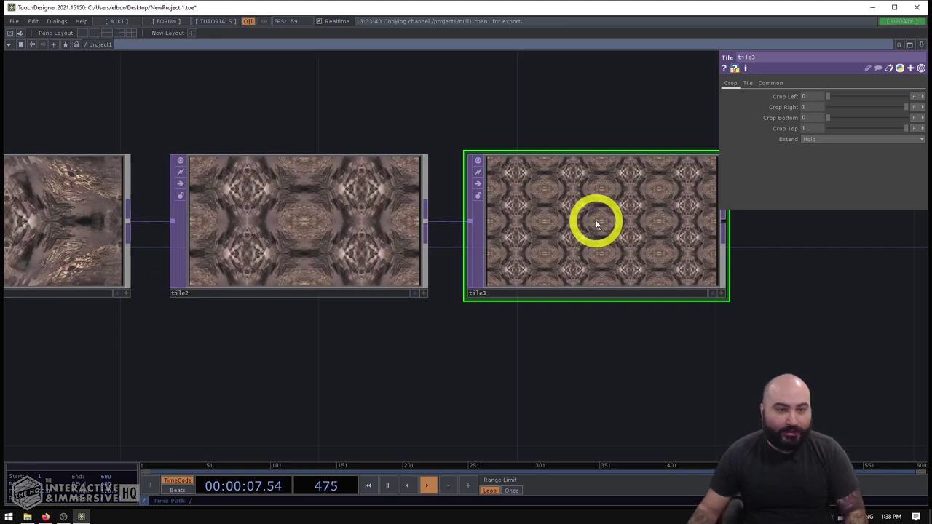
Set tile3's Overlap U to 0.214 and Overlap V to 0.239, keeping its flip options off.
scroll(653, 206, "up", 3)
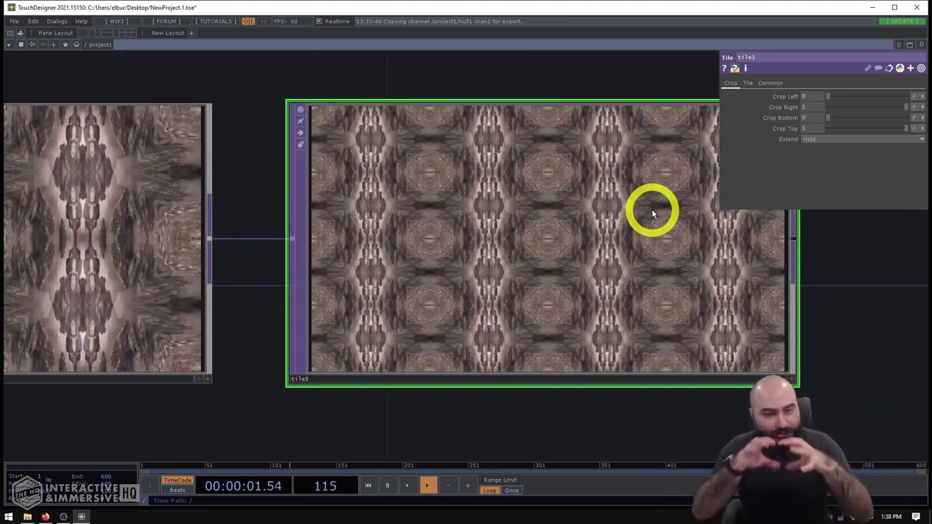
scroll(618, 209, "up", 2)
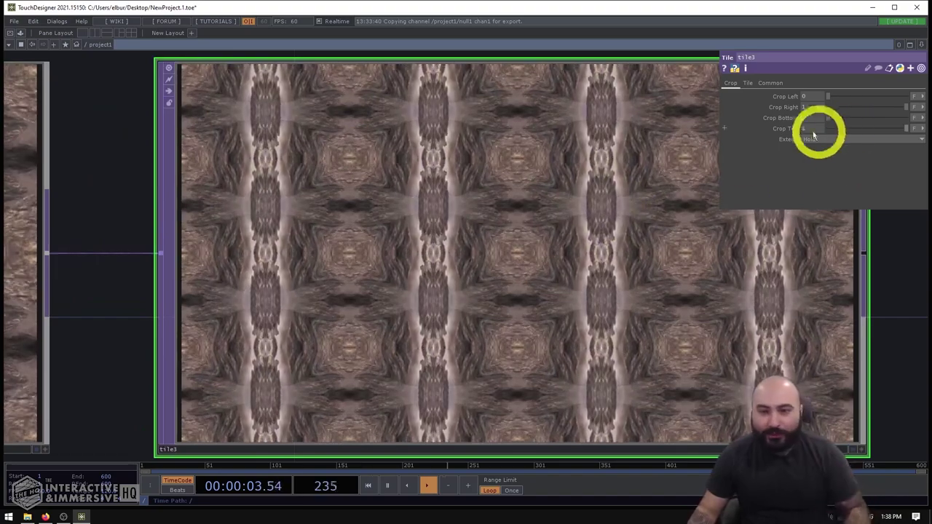
left_click(748, 84)
left_click(824, 124)
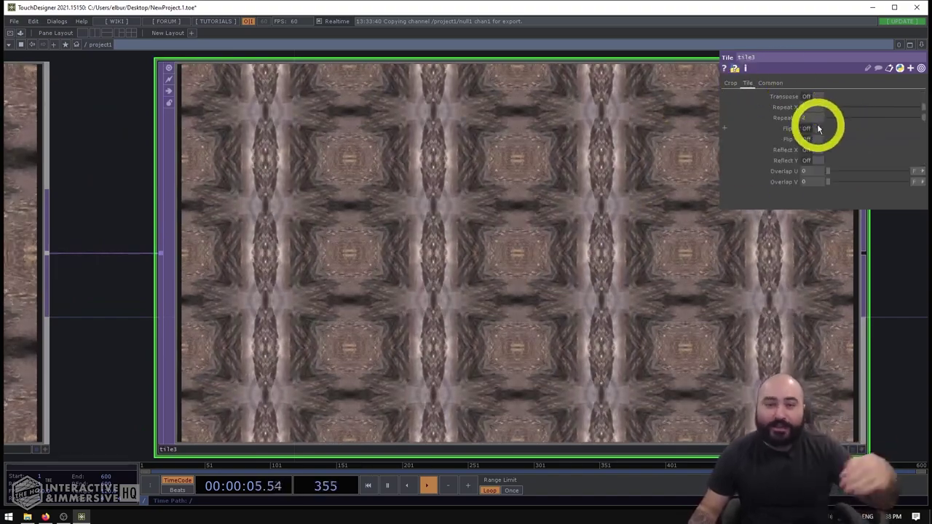
left_click(812, 129)
left_click(812, 128)
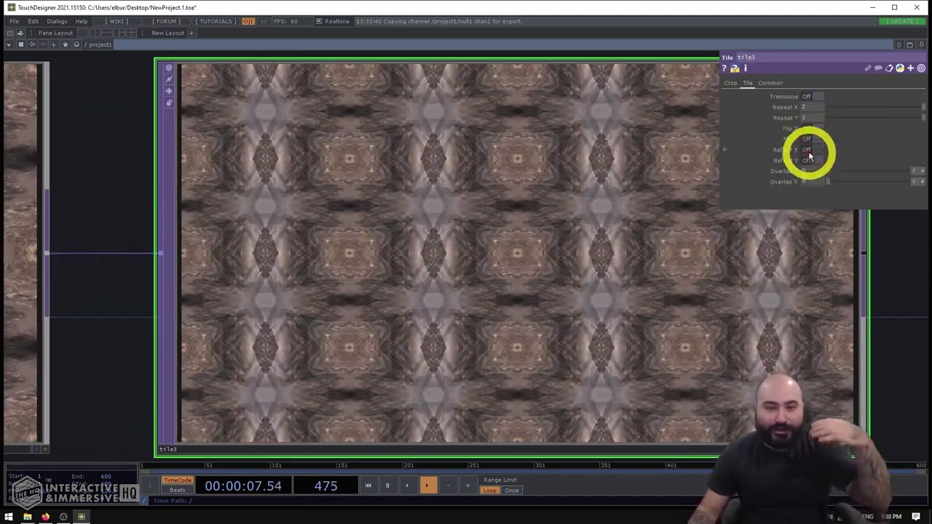
left_click_drag(814, 169, 862, 181)
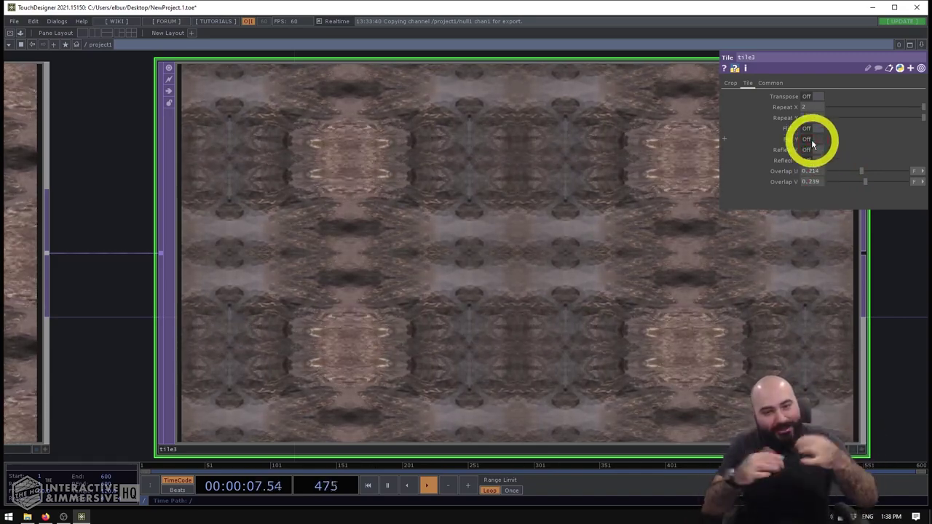
Examine tile3's tiled output up close and compare it with the rotating image of the mirror1 node.
scroll(813, 144, "up", 2)
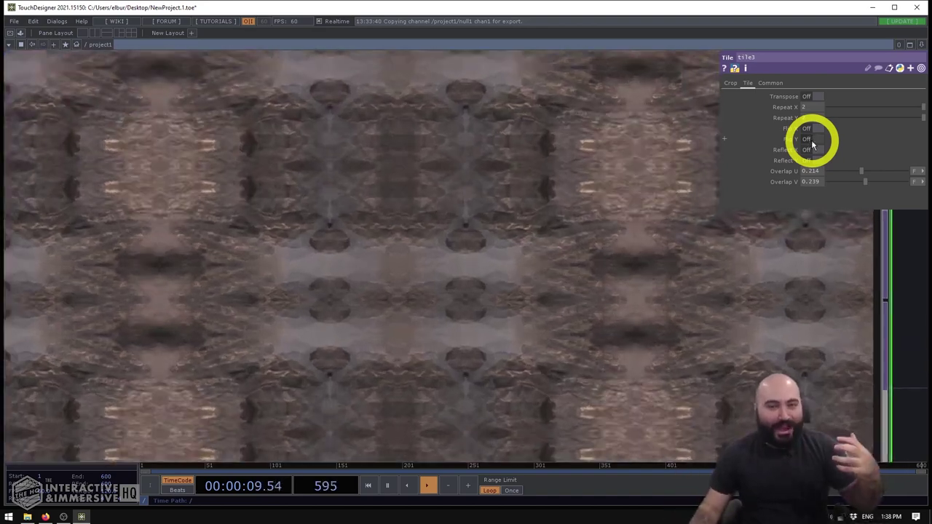
left_click(815, 151)
scroll(714, 131, "down", 4)
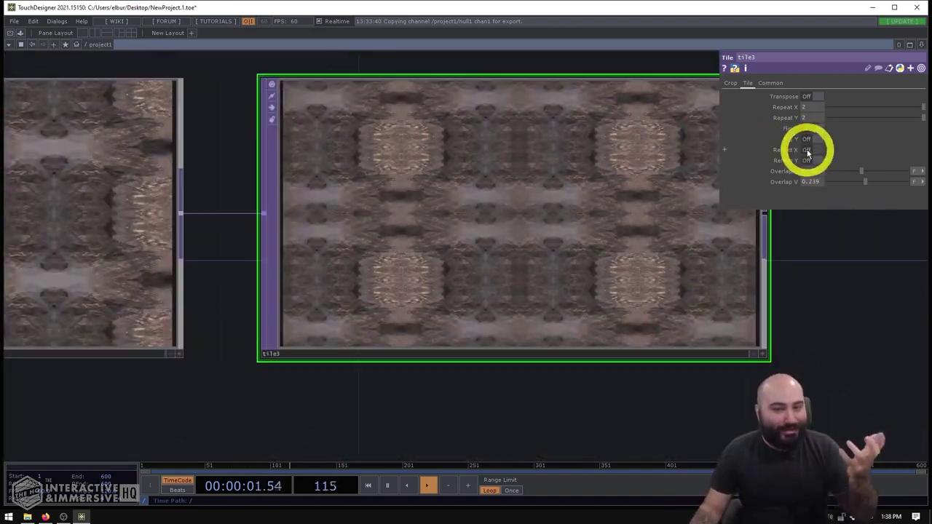
scroll(713, 333, "down", 3)
left_click_drag(580, 386, 841, 314)
scroll(572, 389, "down", 3)
left_click_drag(306, 409, 481, 378)
scroll(372, 206, "up", 2)
left_click(372, 206)
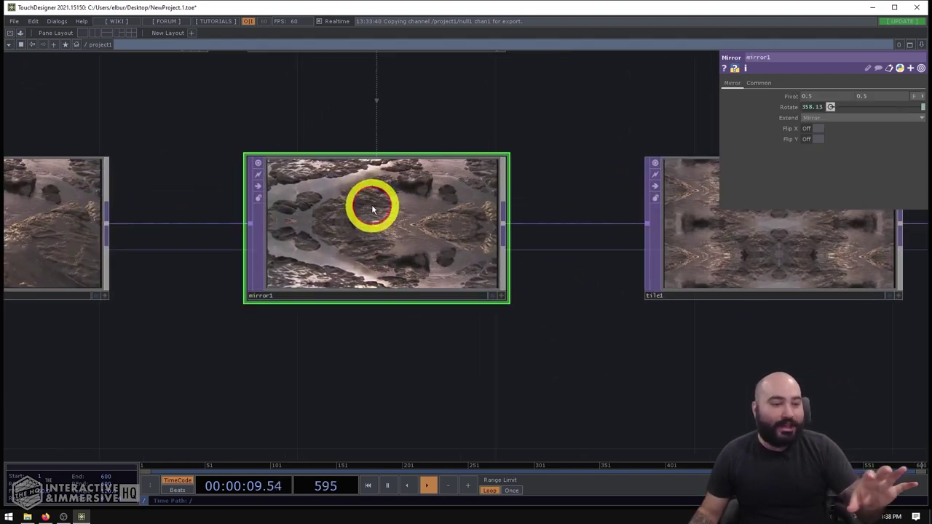
scroll(385, 211, "up", 3)
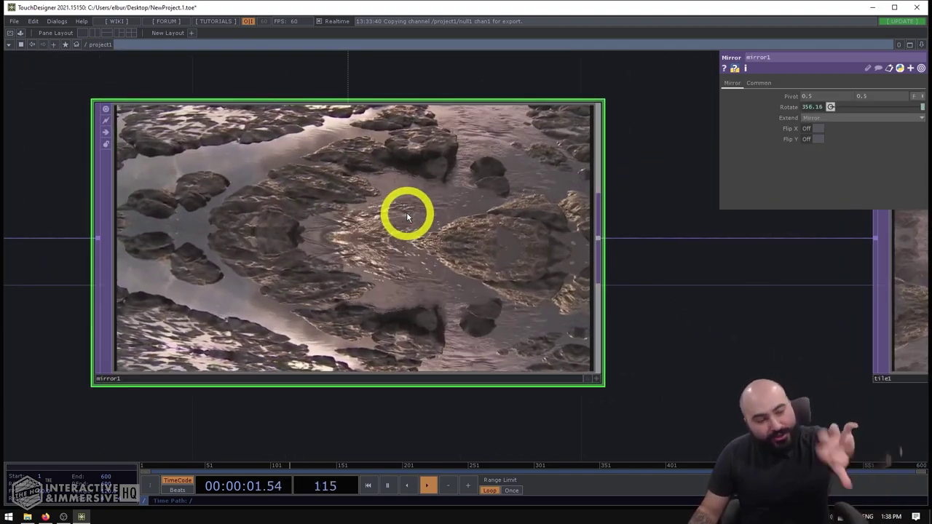
Move the tile3 node farther away from tile2 to leave a wide gap between them in the chain.
scroll(407, 229, "down", 2)
scroll(406, 230, "down", 3)
left_click_drag(410, 325, 50, 298)
left_click_drag(652, 302, 492, 320)
left_click_drag(565, 222, 677, 213)
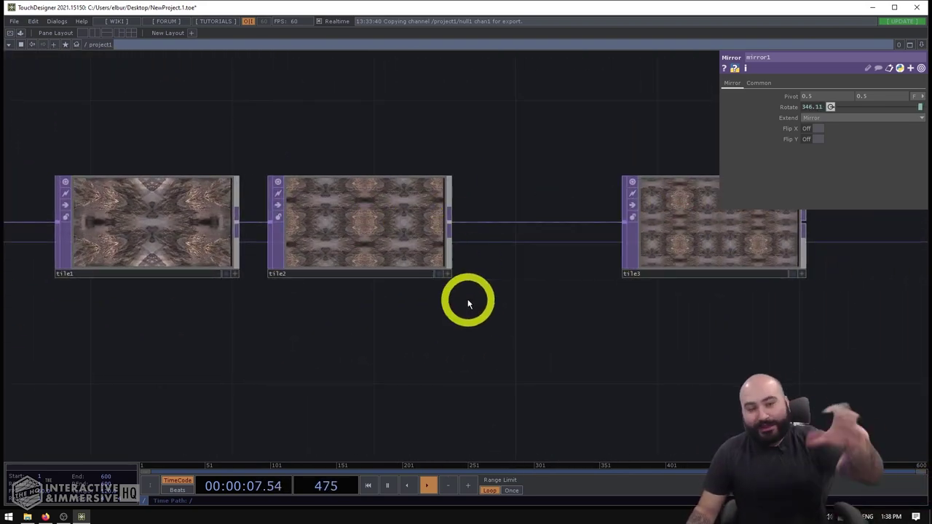
Review the node chain from tile3 back to moviefilein1 and examine mirror1's output up close.
left_click_drag(471, 326, 364, 353)
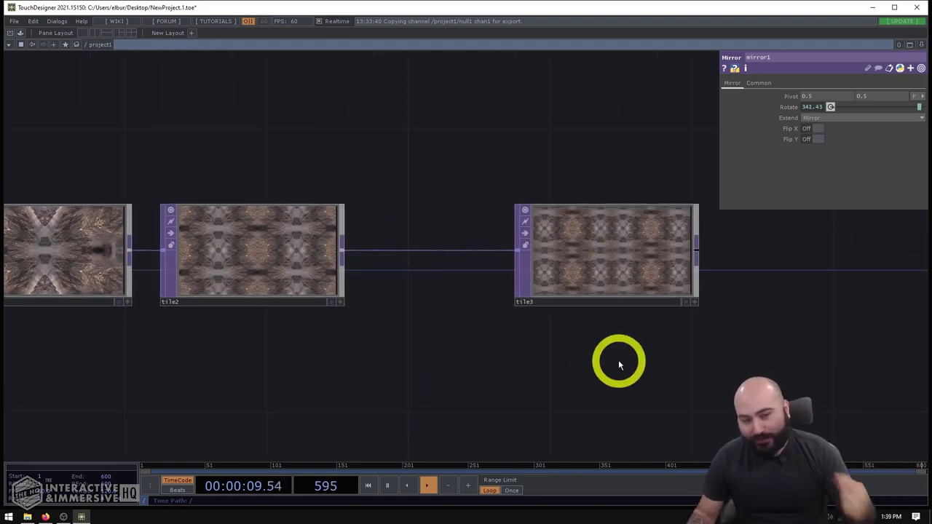
left_click_drag(626, 361, 768, 318)
middle_click_drag(769, 319, 600, 356)
left_click_drag(601, 356, 624, 358)
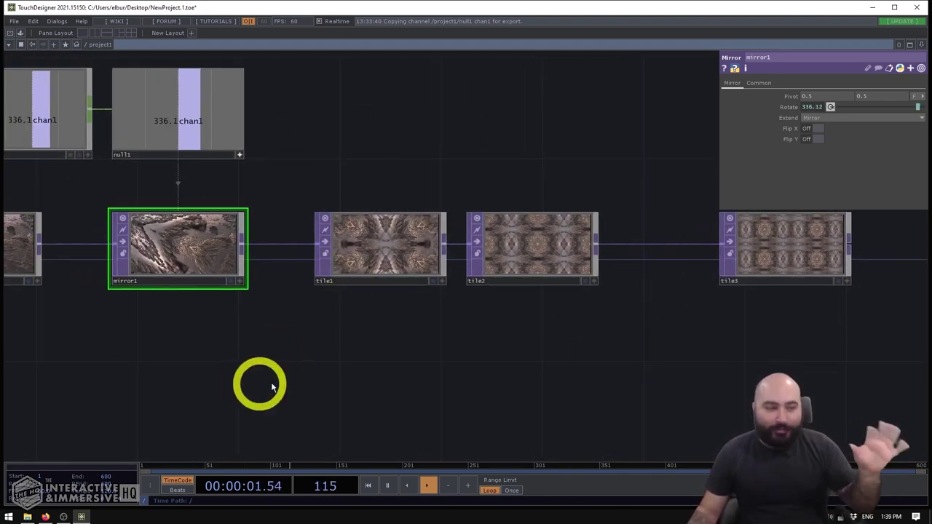
left_click_drag(340, 379, 596, 360)
left_click(411, 231)
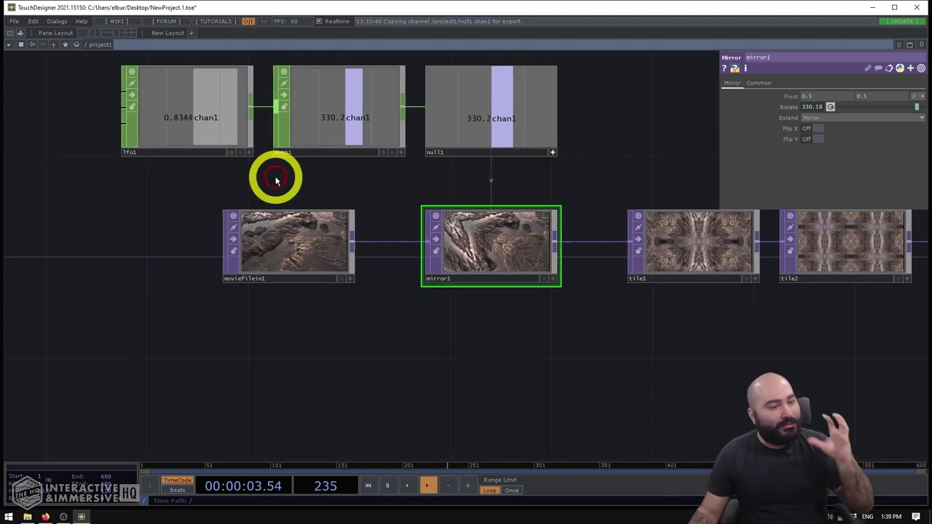
scroll(277, 175, "up", 5)
scroll(274, 183, "down", 2)
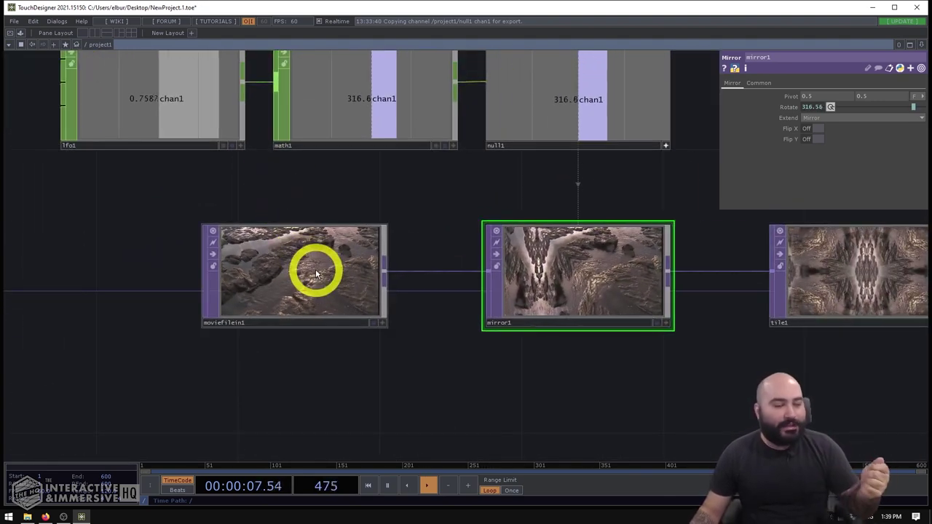
scroll(267, 307, "up", 3)
left_click_drag(597, 194, 212, 211)
left_click(530, 281)
scroll(530, 283, "up", 2)
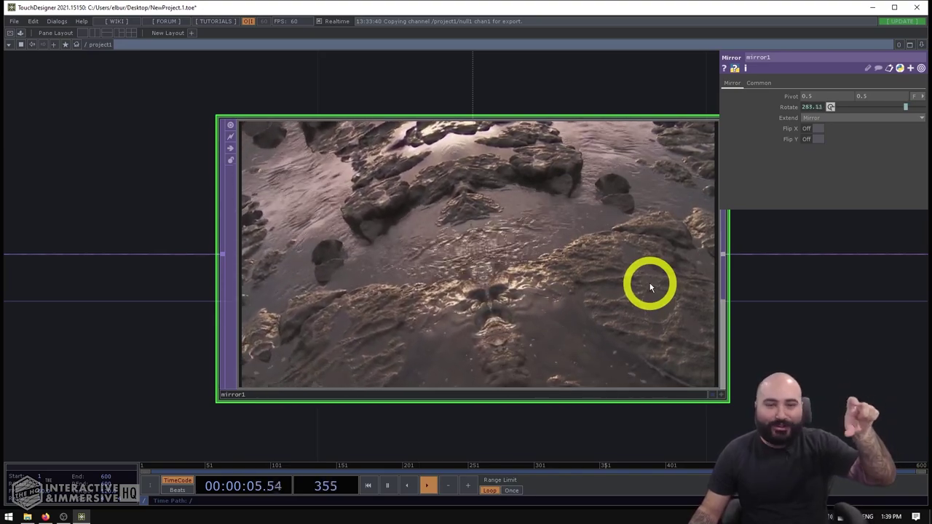
Set both Overlap U and Overlap V of tile1 to 0.
left_click_drag(747, 344, 189, 305)
left_click_drag(674, 280, 352, 300)
left_click(308, 323)
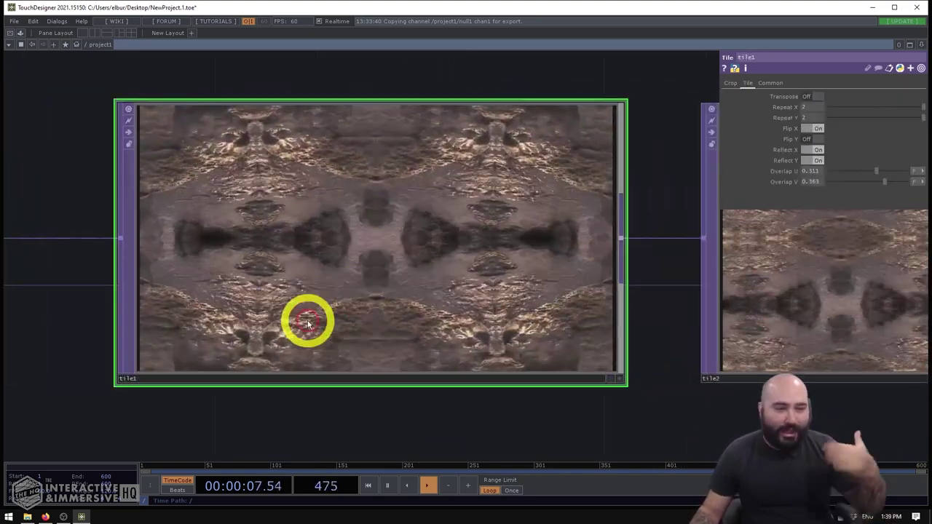
left_click_drag(358, 395, 395, 381)
scroll(393, 349, "up", 3)
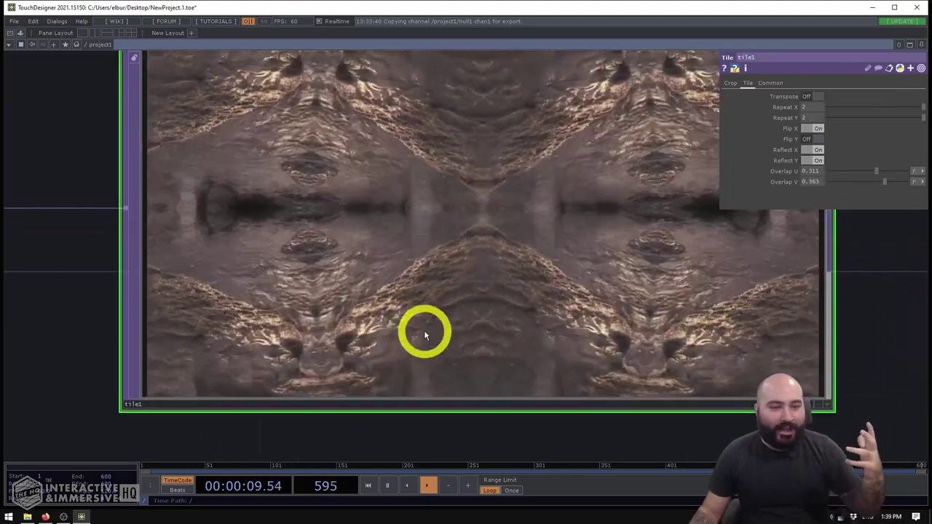
scroll(425, 333, "down", 2)
left_click_drag(832, 172, 725, 190)
scroll(450, 226, "up", 2)
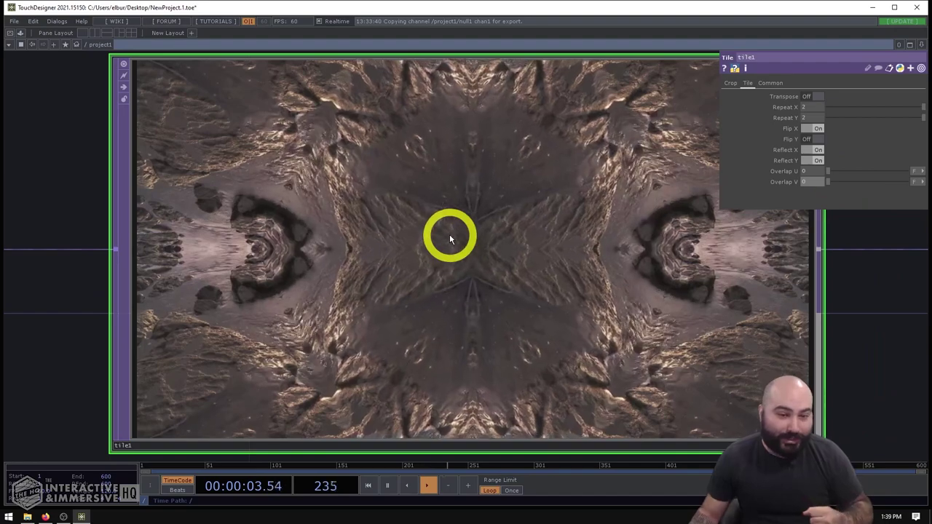